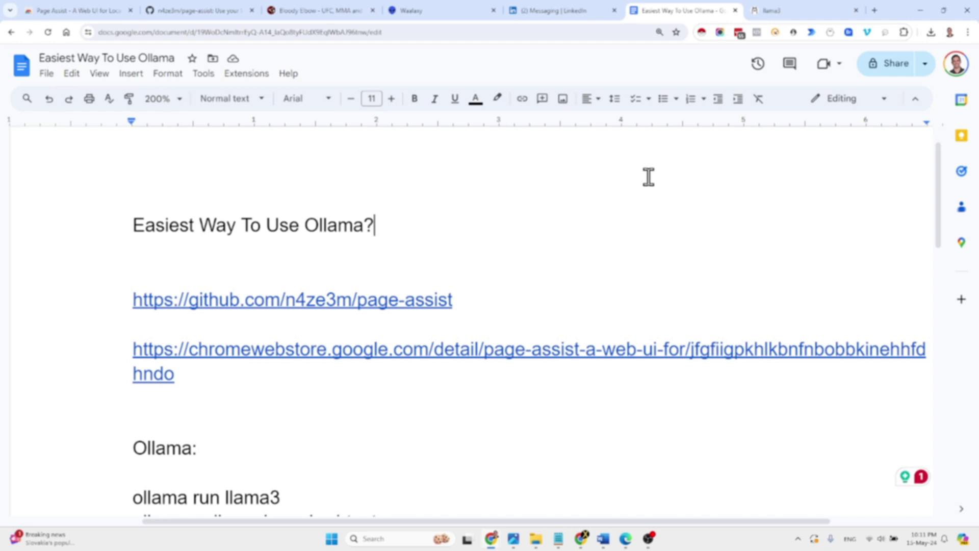
Step: Switch from the Google Docs notes to the Ollama llama3 model page tab
click(785, 8)
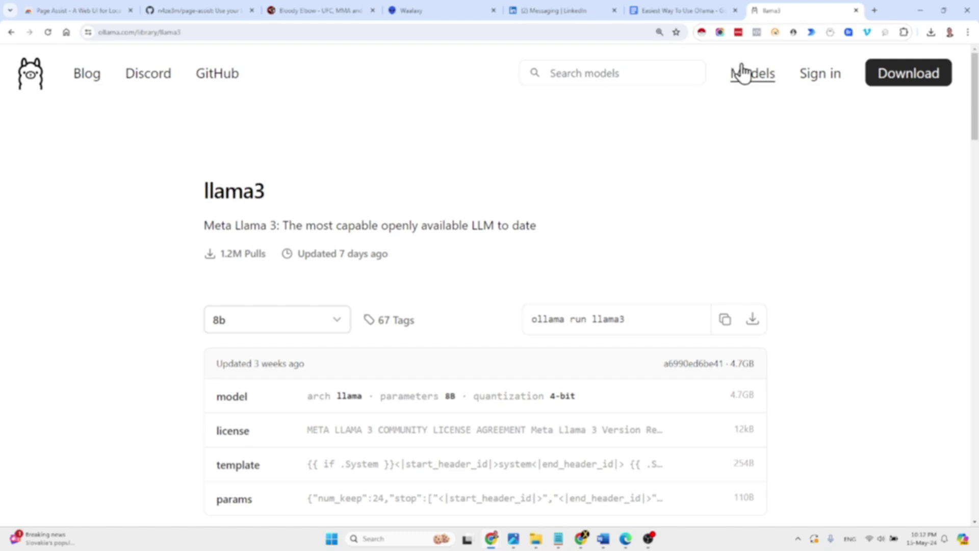
Step: Open the Ollama Models library in a new tab and switch to it
right_click(767, 74)
click(785, 84)
click(839, 20)
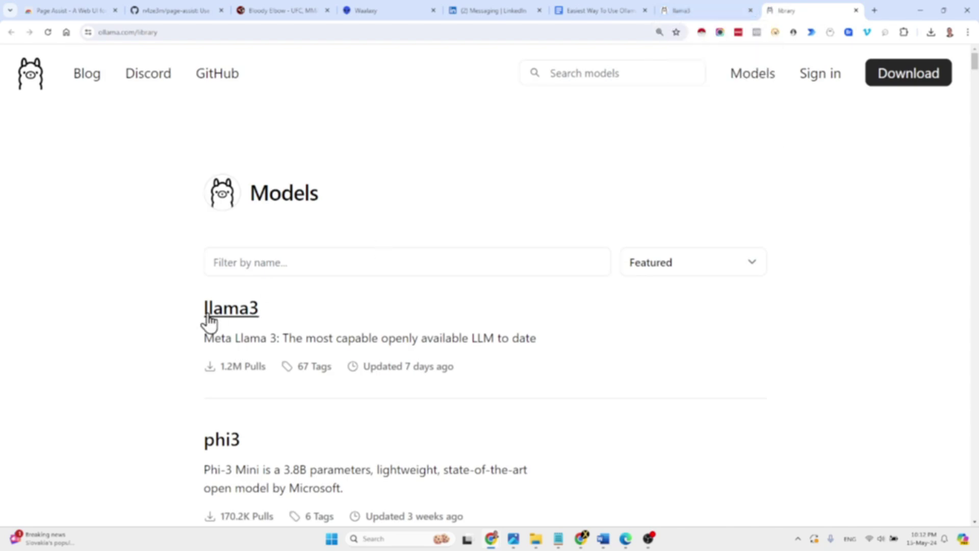
Step: Browse the model list, open the llama3 page, then go to the page-assist GitHub tab
scroll(245, 453, down, 4)
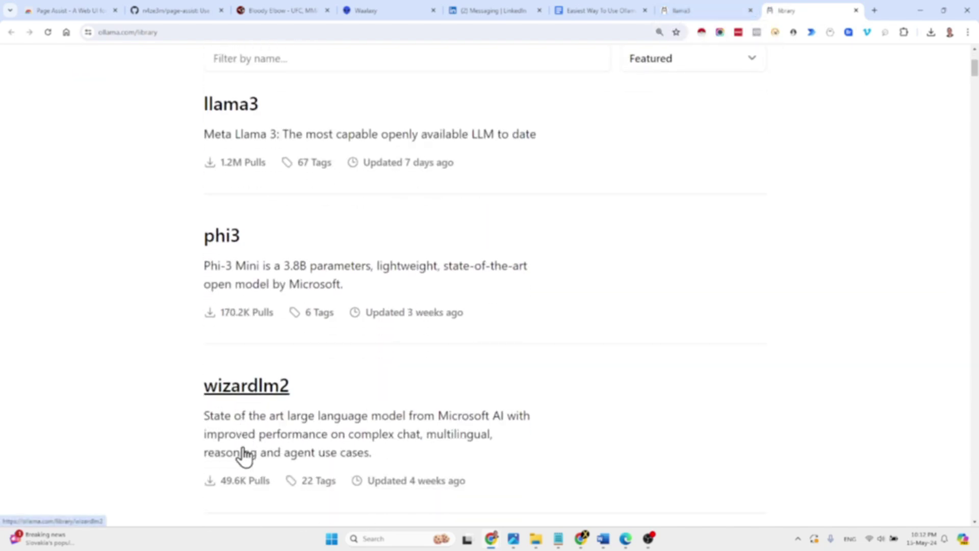
scroll(309, 363, down, 4)
scroll(310, 365, up, 3)
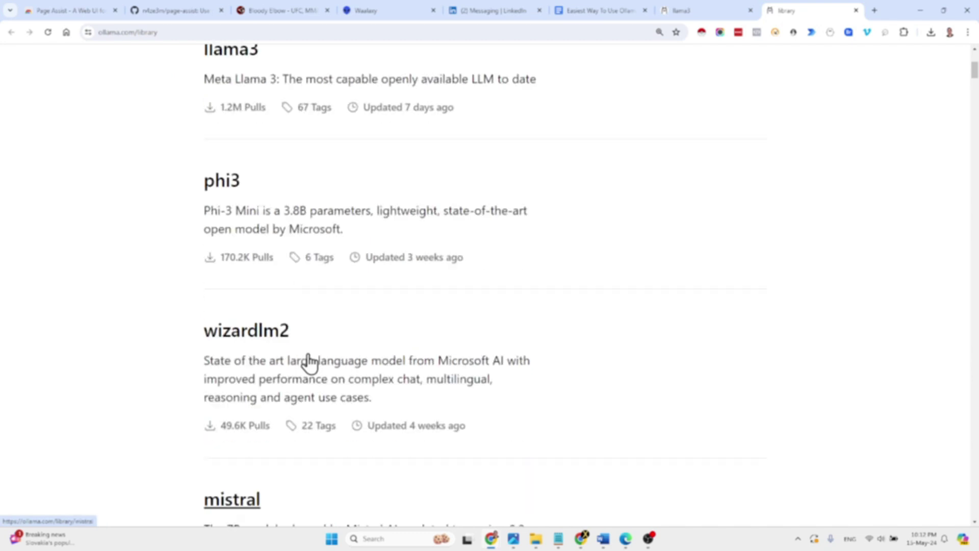
scroll(309, 363, up, 5)
click(229, 313)
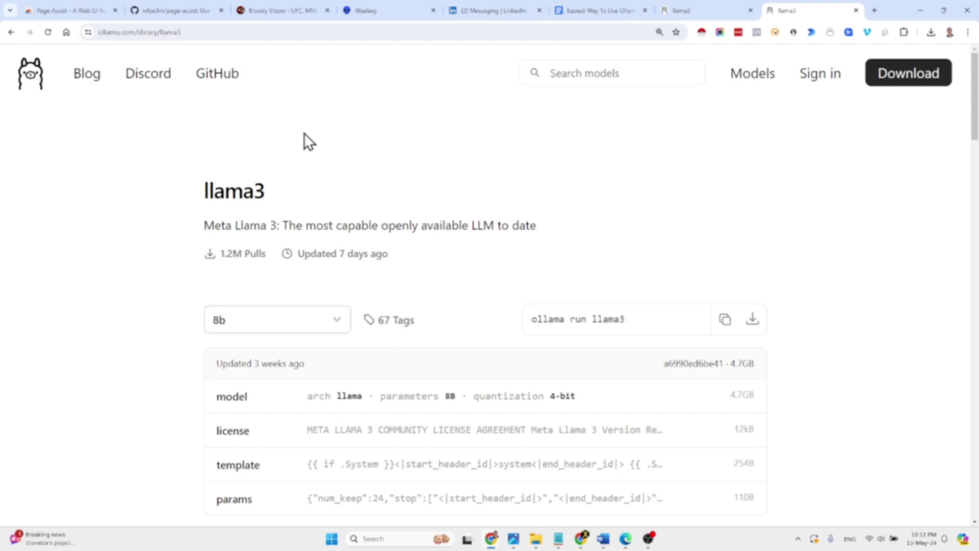
click(197, 2)
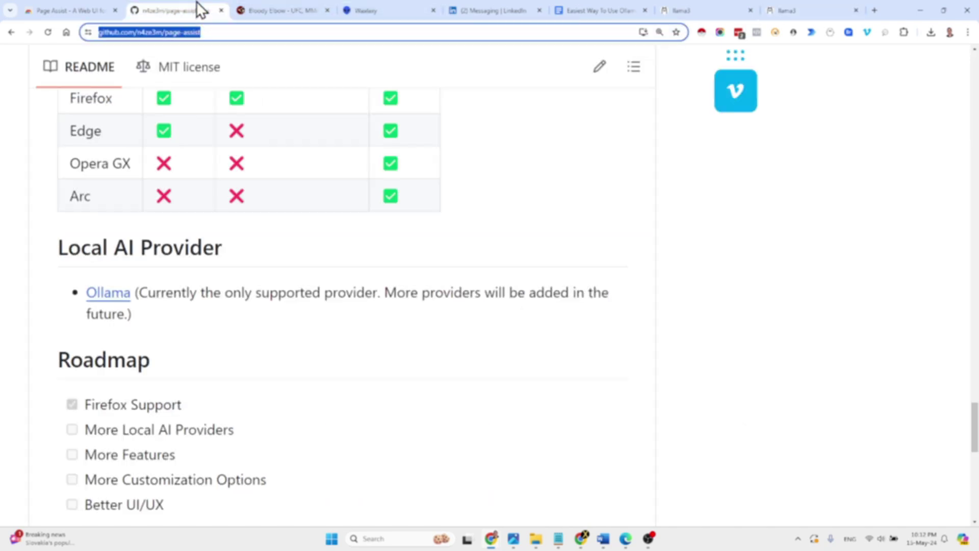
Step: Scroll through the page-assist README install steps and browser table, then go to the Web Store tab
scroll(399, 239, up, 15)
scroll(399, 238, up, 9)
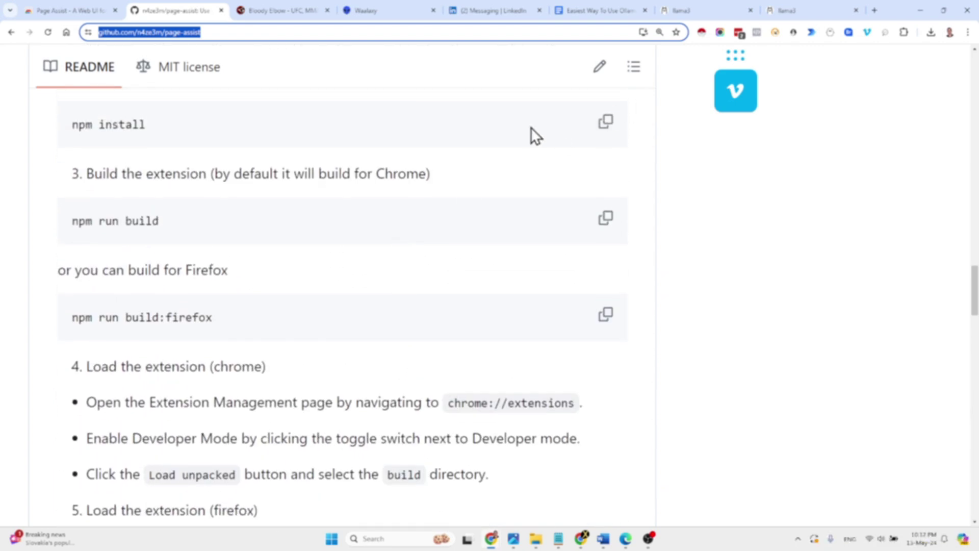
scroll(531, 127, down, 18)
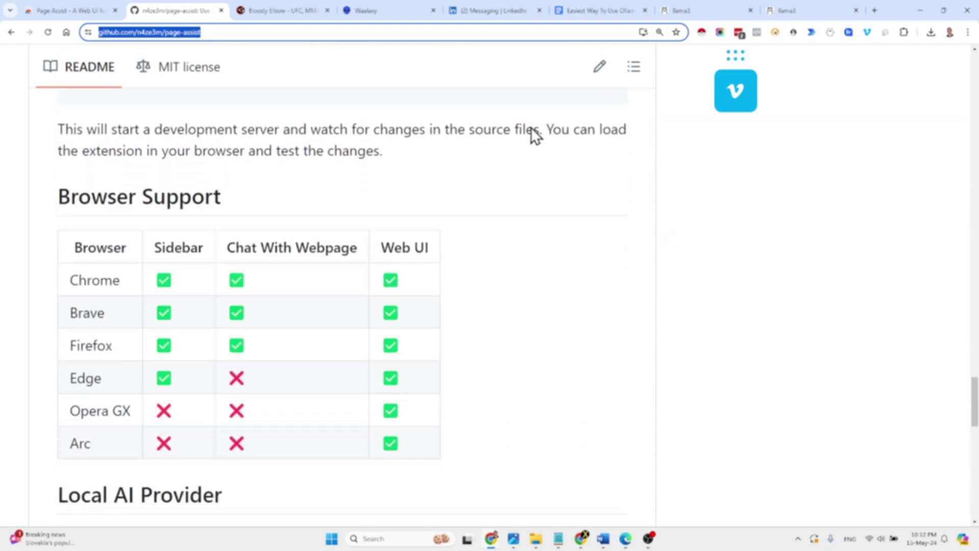
scroll(534, 135, down, 1)
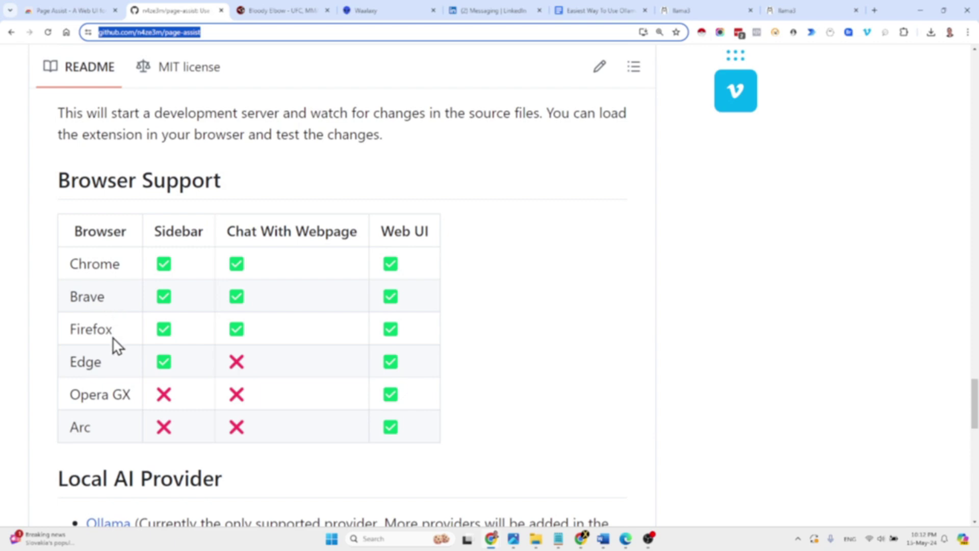
scroll(273, 314, up, 10)
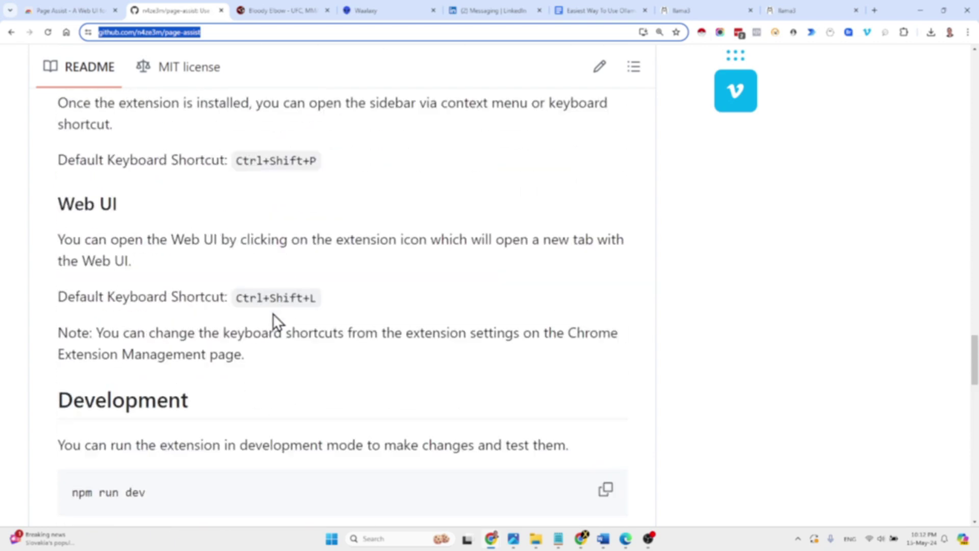
scroll(274, 314, up, 7)
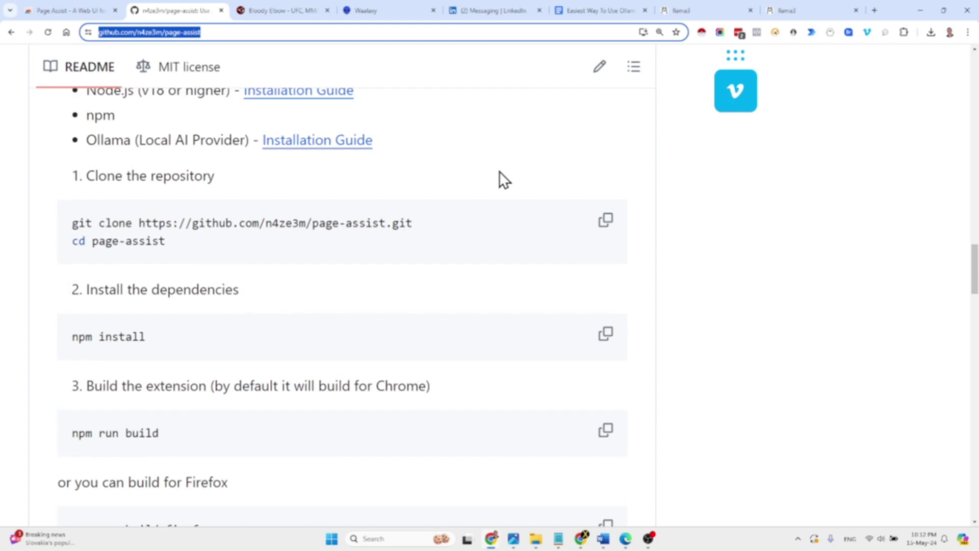
scroll(499, 176, down, 5)
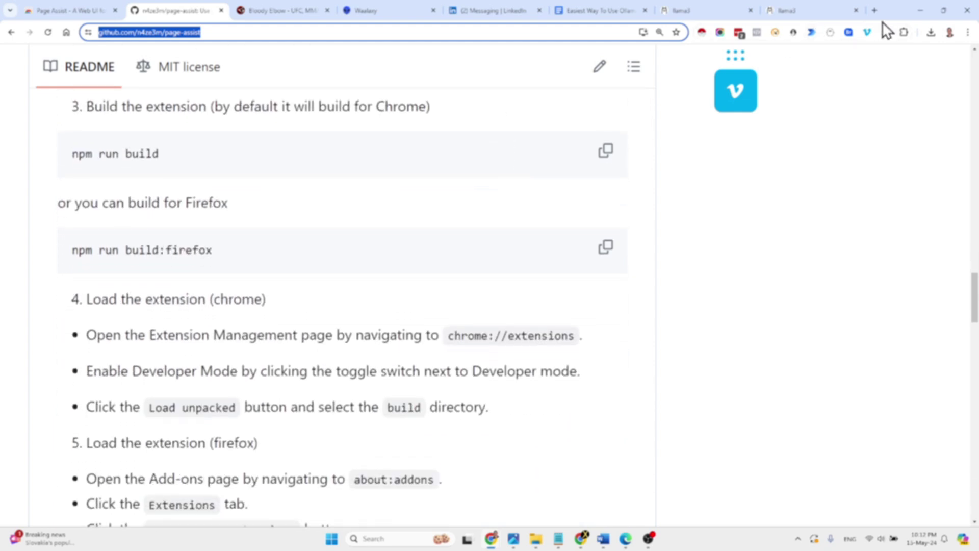
click(88, 3)
Step: Close the leftover Find bar and launch the Page Assist web UI from its toolbar icon
scroll(412, 153, up, 5)
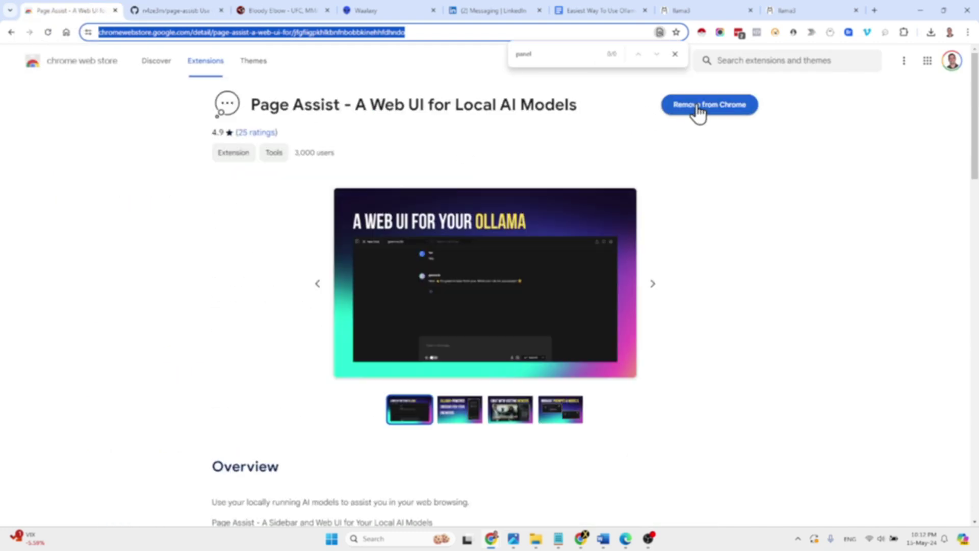
click(675, 54)
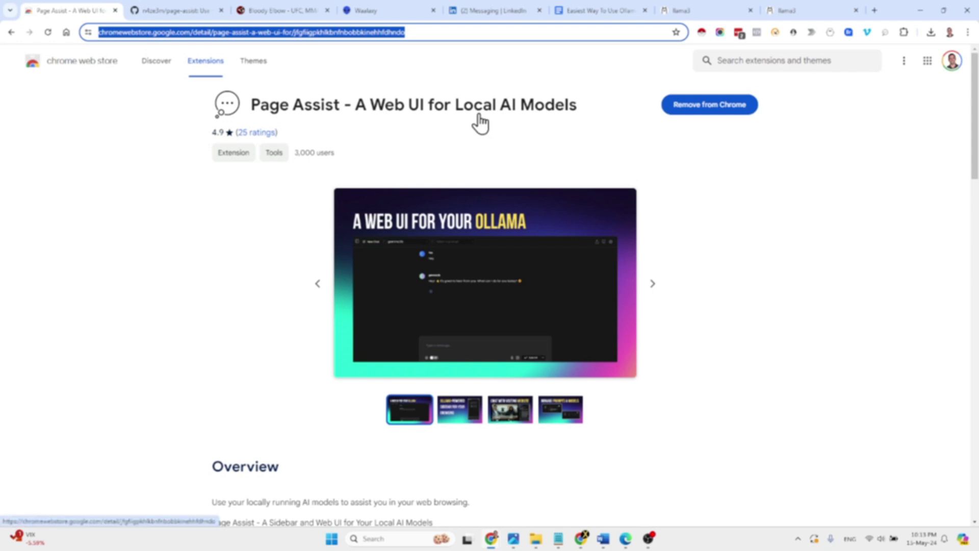
click(884, 31)
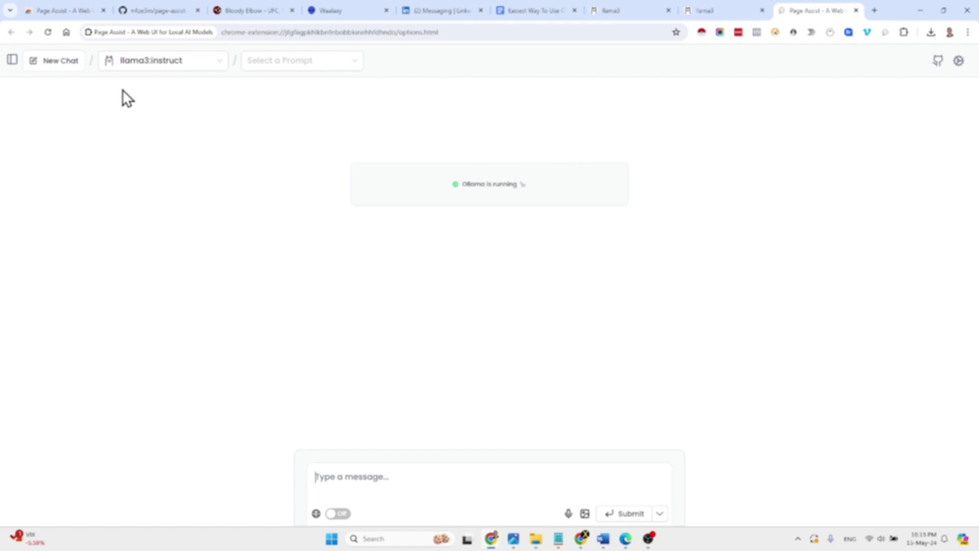
Step: Select llama3:instruct as the model, glance at chat history, and go to Page Assist settings
click(197, 61)
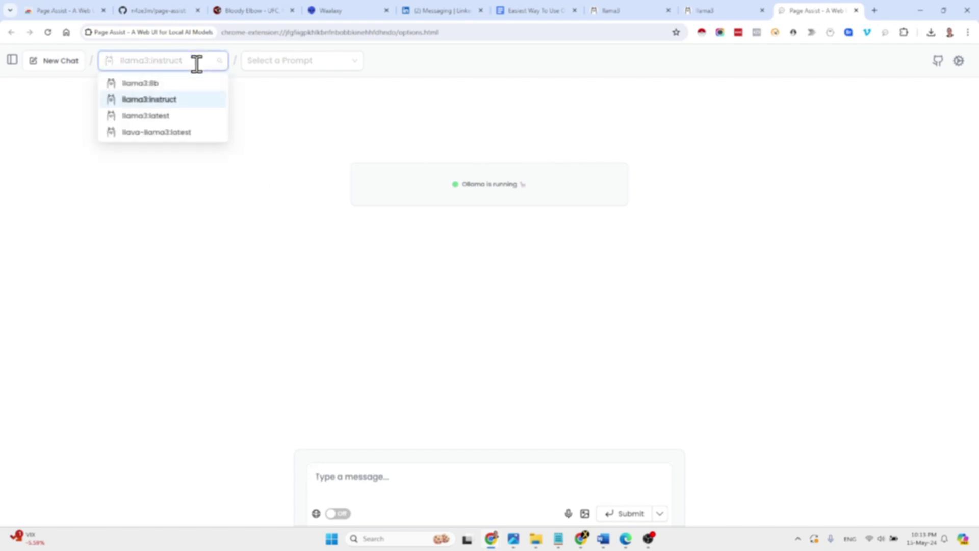
click(197, 62)
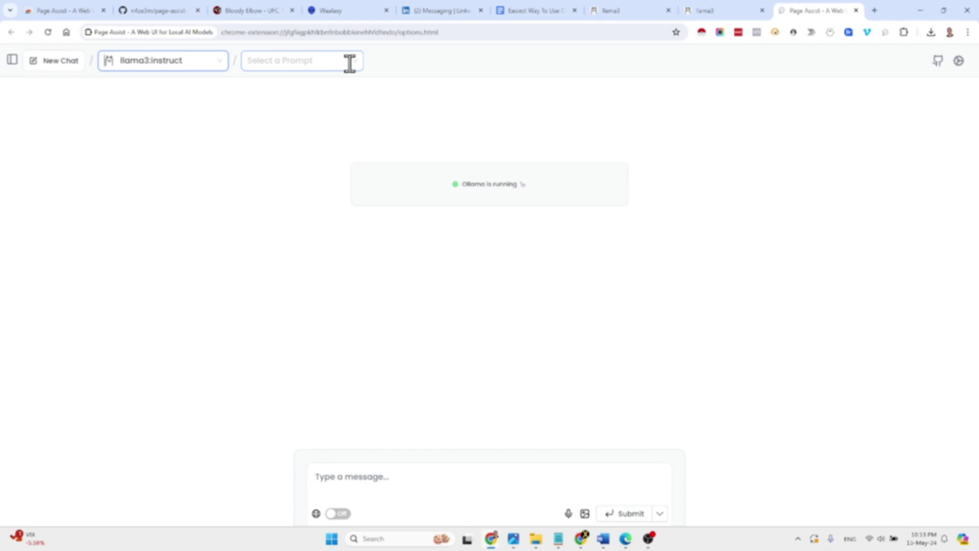
click(12, 61)
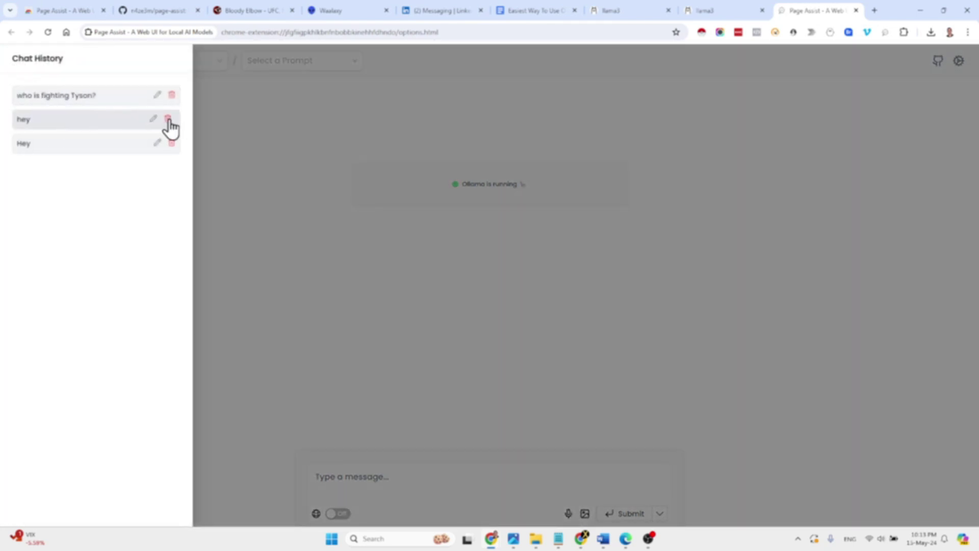
click(313, 230)
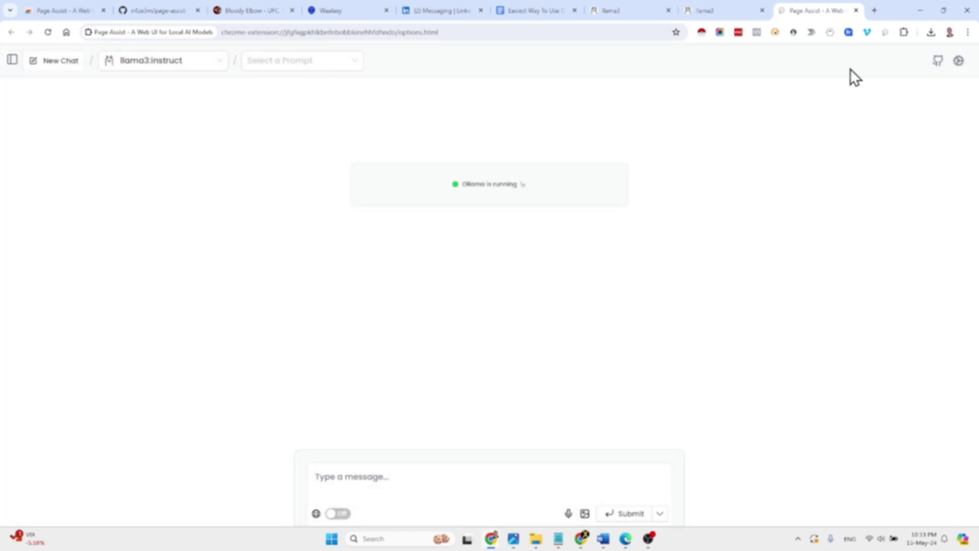
click(959, 61)
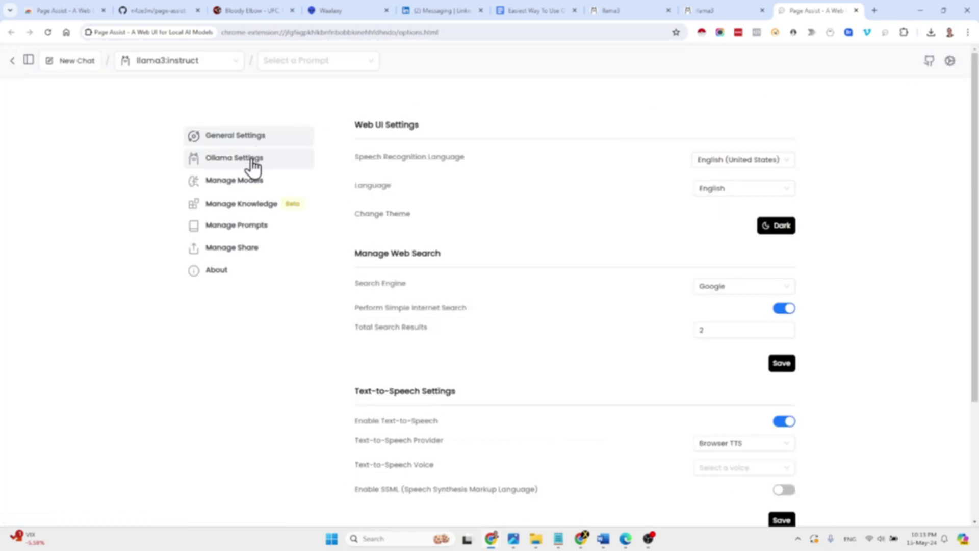
Step: Review General Settings and the Ollama URL and nomic-embed-text settings, then return to llama3
scroll(564, 425, down, 2)
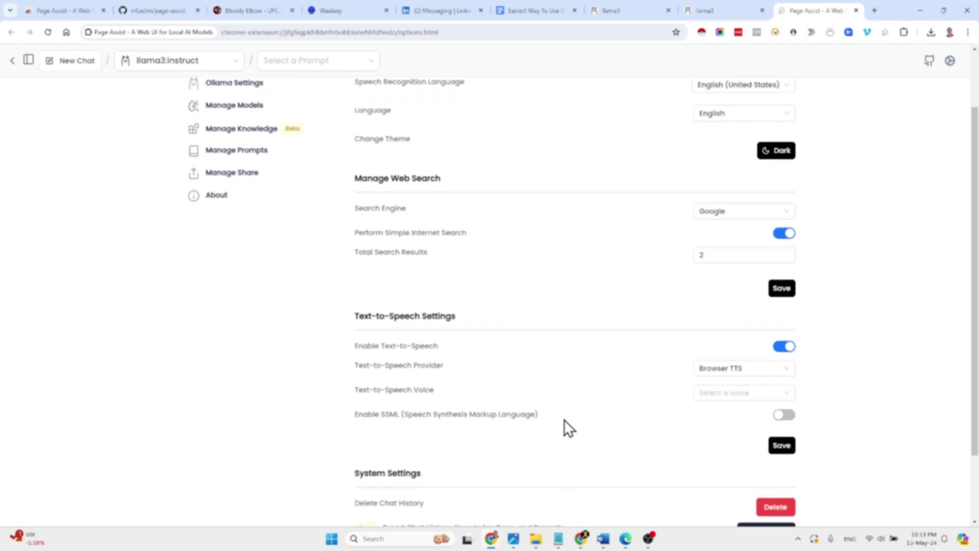
scroll(647, 372, down, 2)
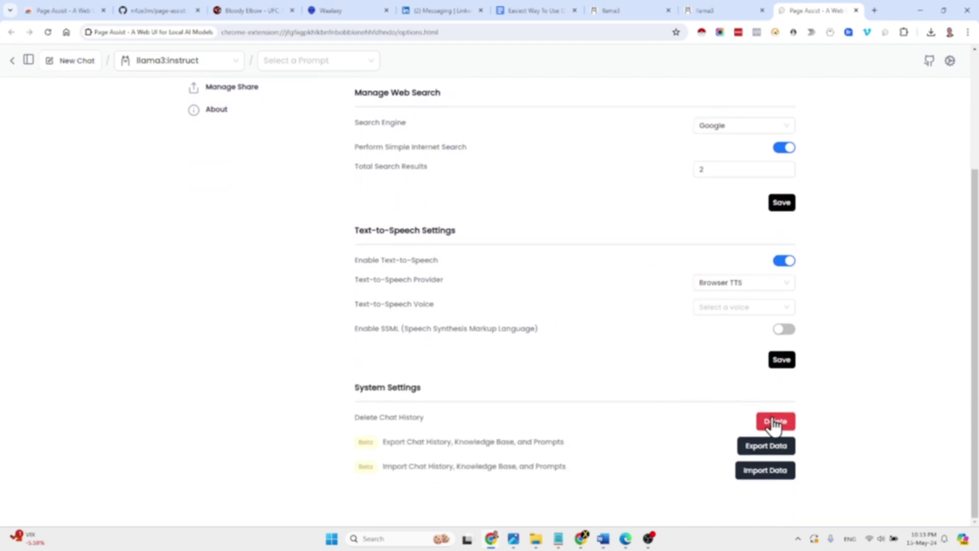
scroll(456, 273, up, 3)
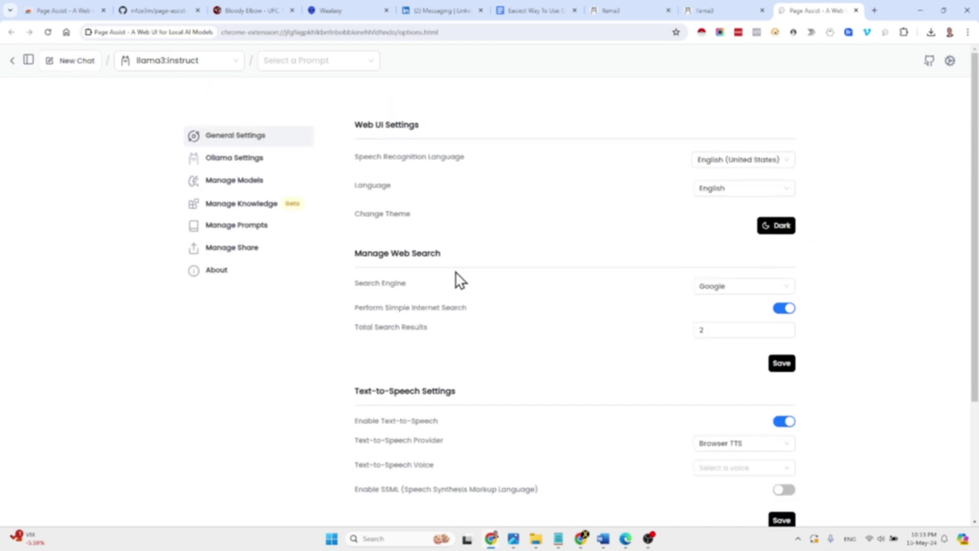
click(260, 159)
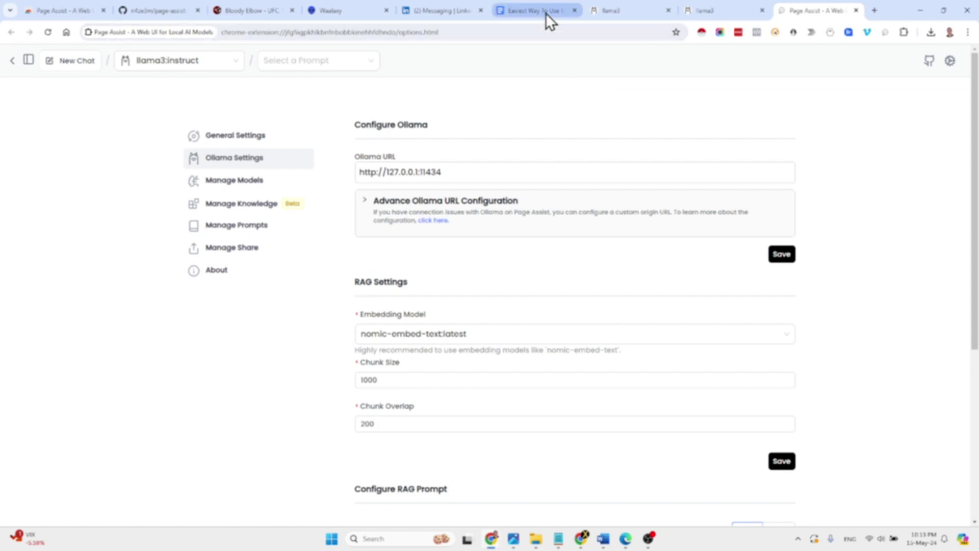
mouse_move(545, 13)
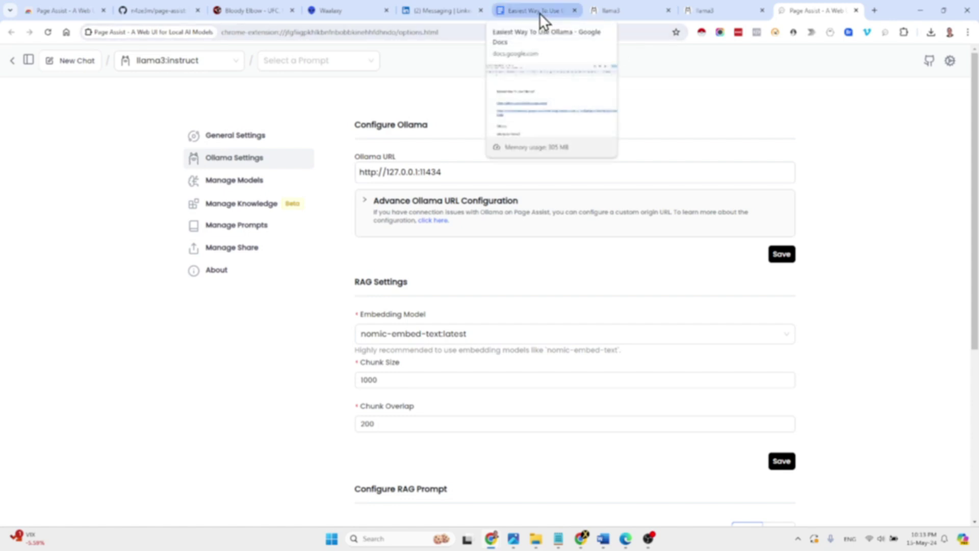
click(635, 11)
Step: Search the Ollama library for 'nomi', open nomic-embed-text, and copy its pull command
click(637, 70)
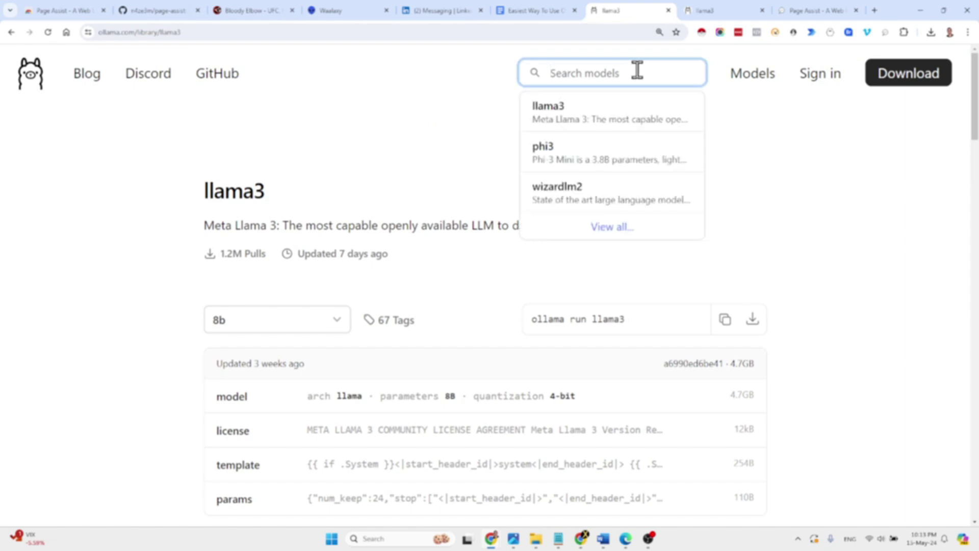
text(nomic)
key(Return)
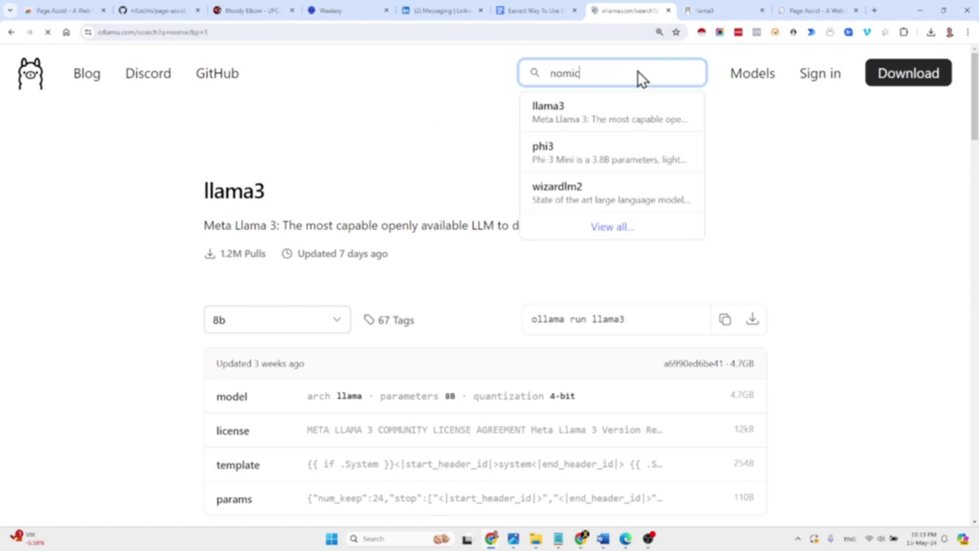
click(335, 275)
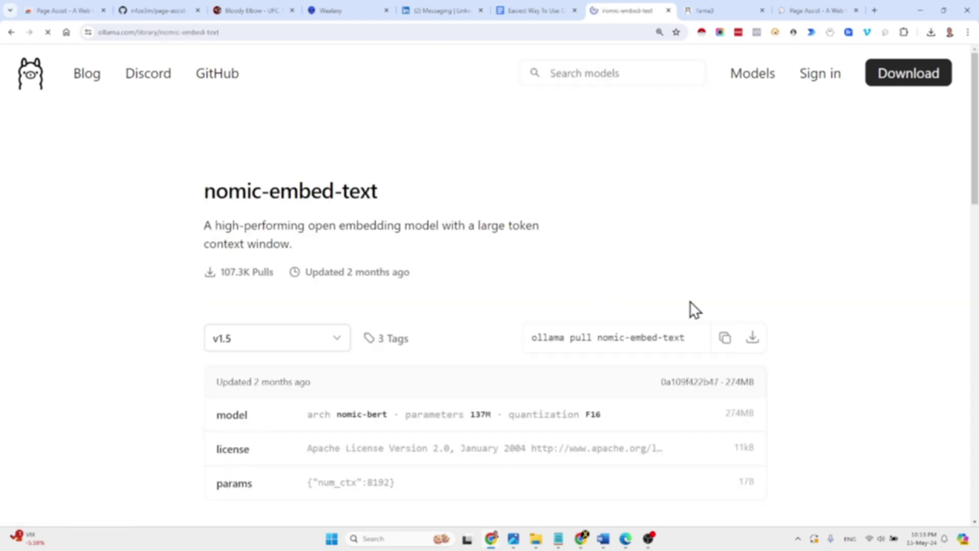
click(725, 338)
Step: Run 'ollama pull nomic-embed-text' in Command Prompt, then bring the browser back
click(384, 539)
text(cmd)
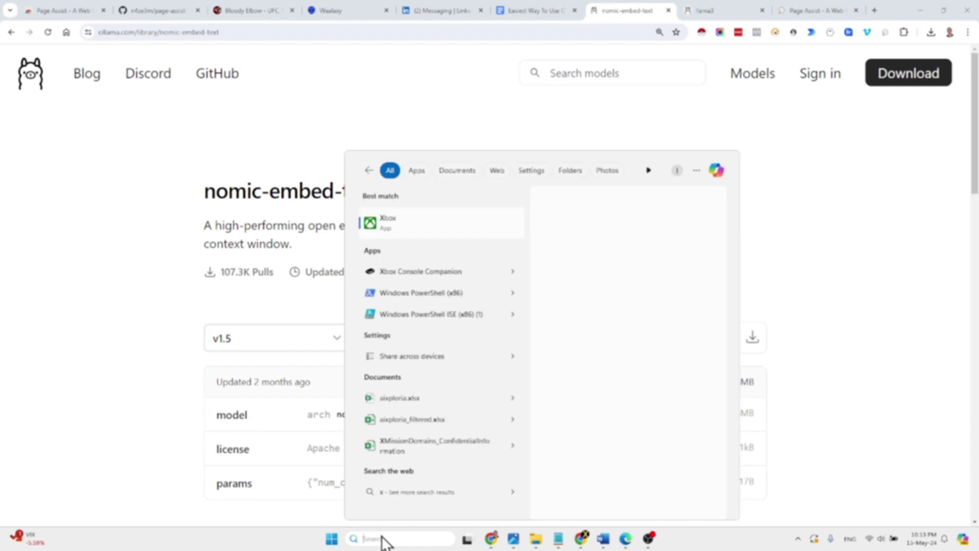
key(Return)
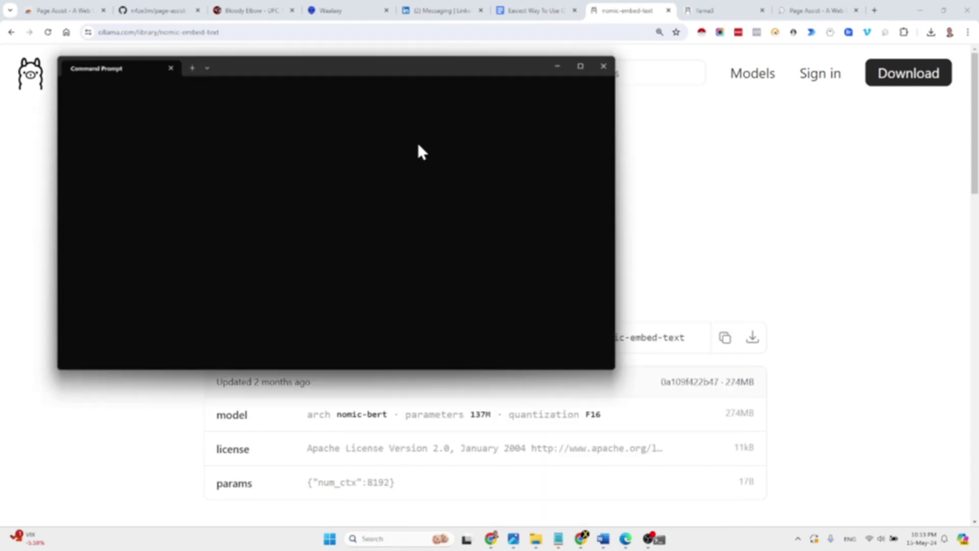
key(ctrl+v)
key(Return)
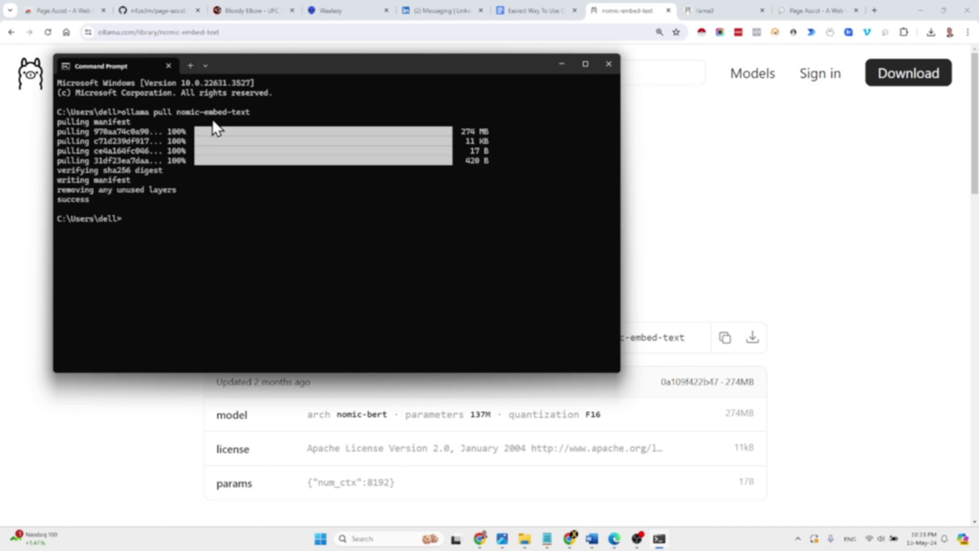
click(736, 238)
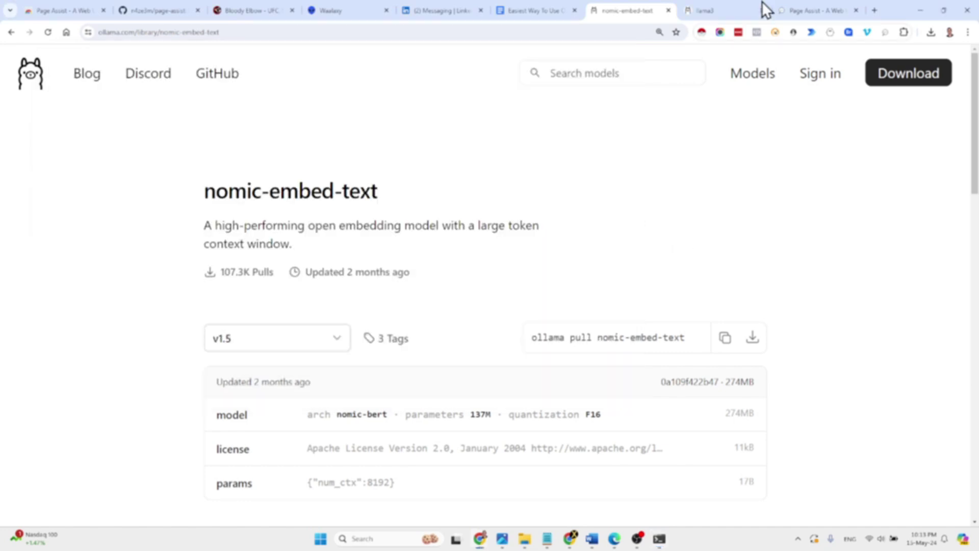
Step: Check Ollama Settings, Manage Models, Manage Knowledge and the empty Manage Prompts page, then add a prompt
click(817, 8)
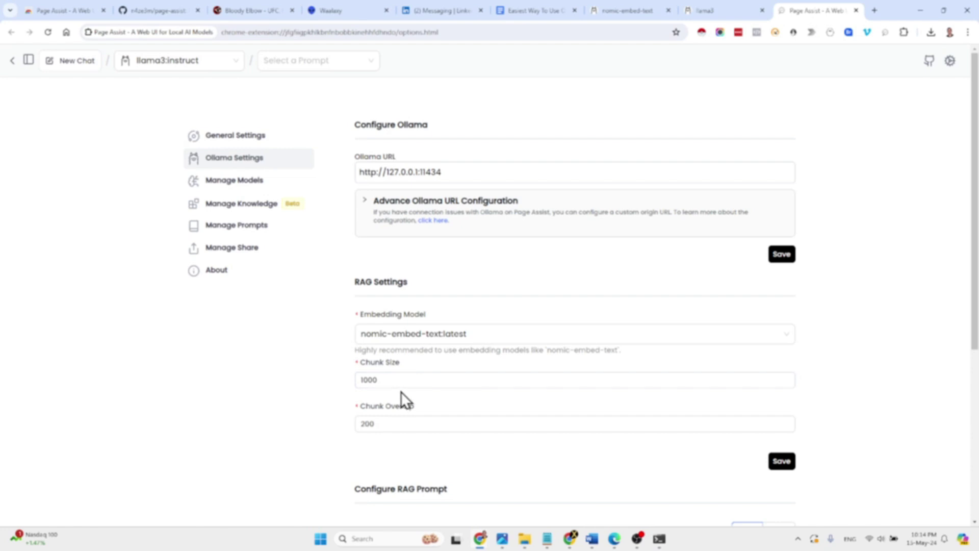
scroll(509, 420, down, 5)
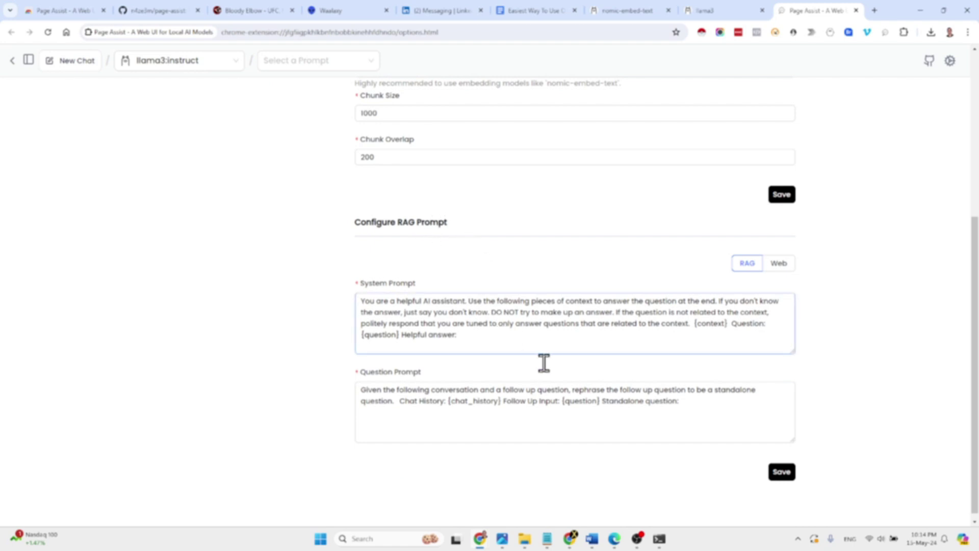
scroll(551, 275, up, 5)
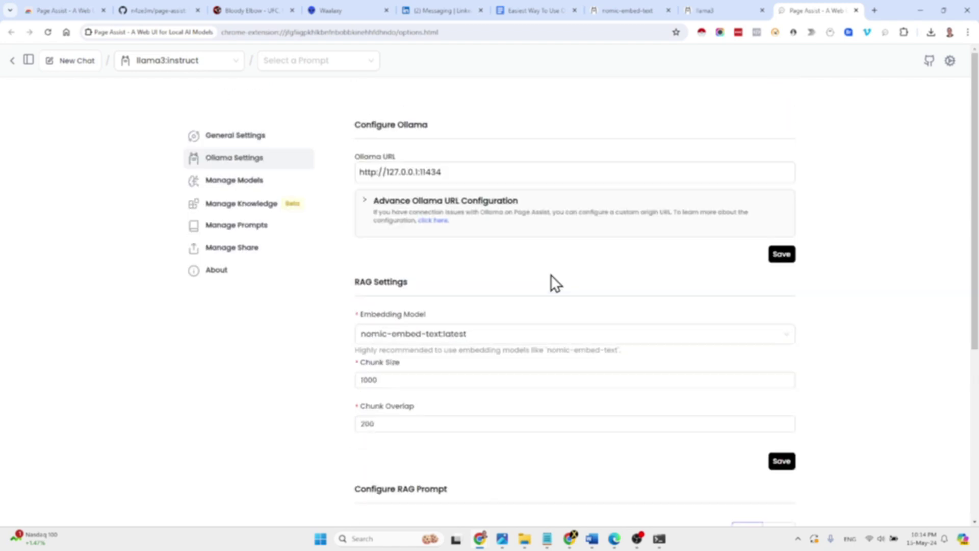
click(236, 182)
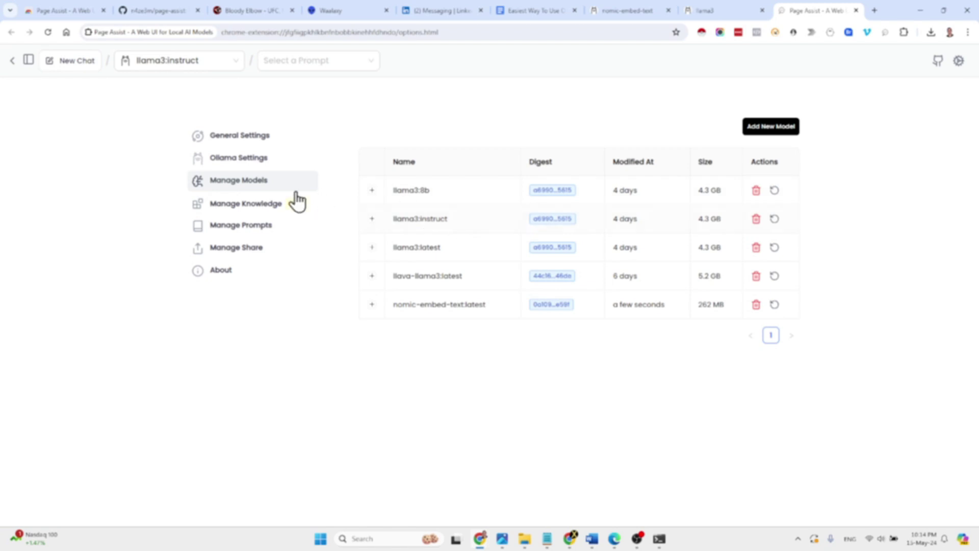
click(238, 203)
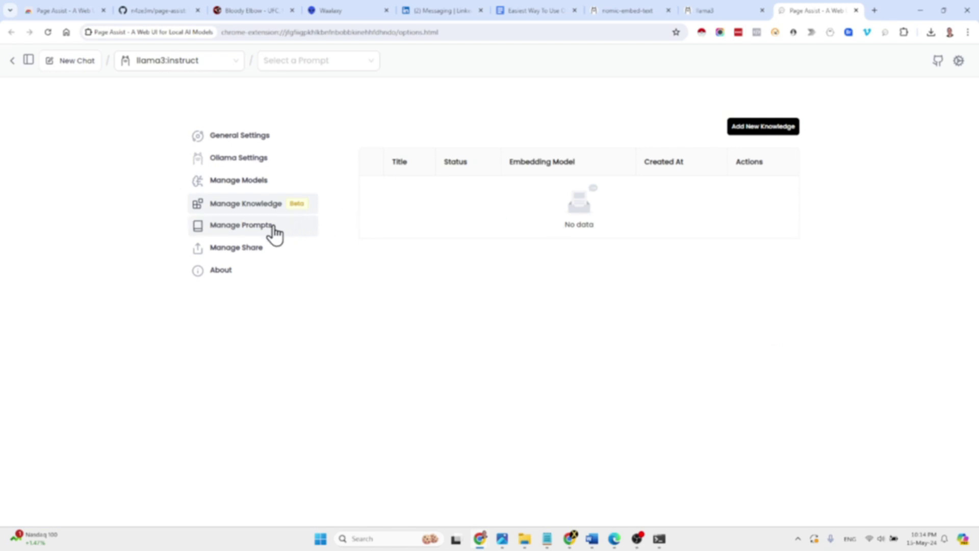
click(257, 228)
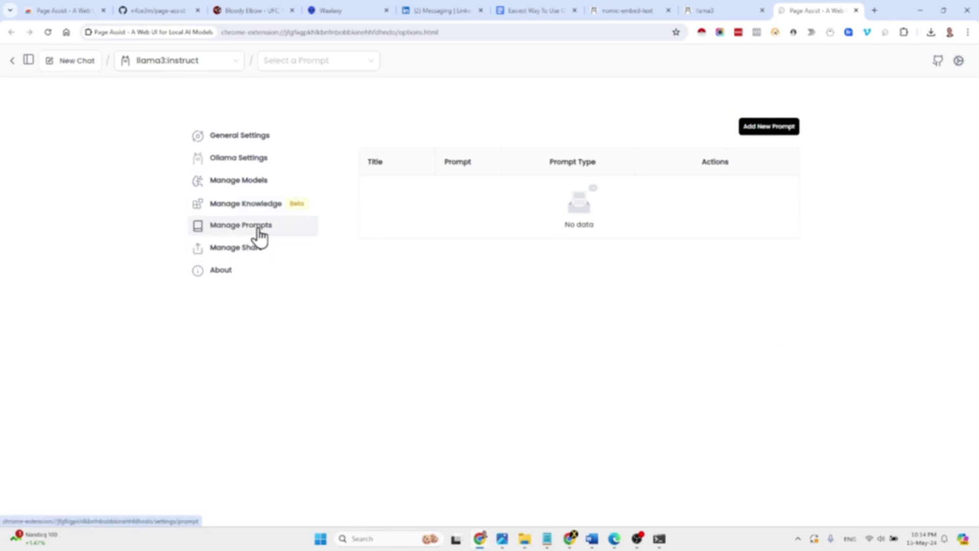
click(776, 126)
Step: Enter 'Sum of email' as the new prompt's title
click(539, 142)
text(A)
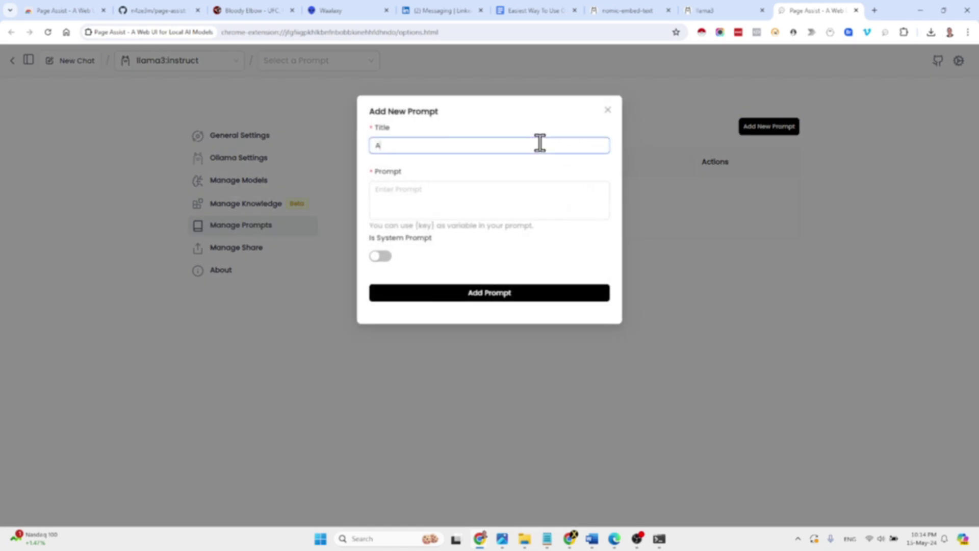
key(BackSpace)
key(BackSpace)
key(BackSpace)
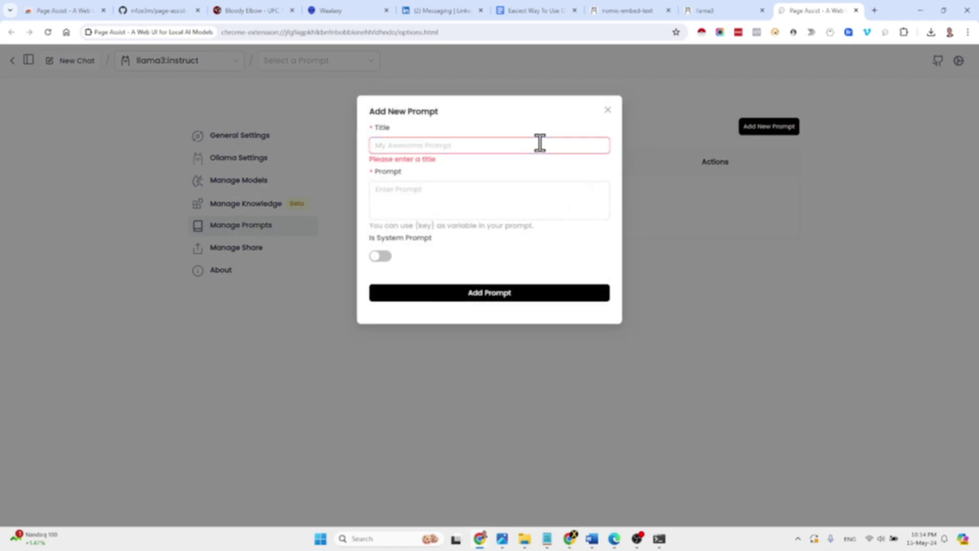
text(W)
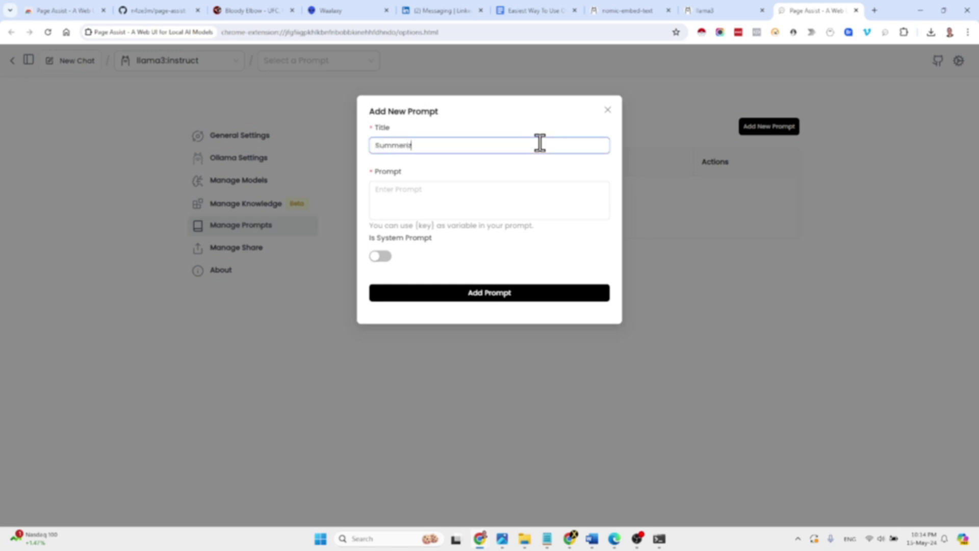
key(BackSpace)
text(email)
key(Tab)
Step: Enter the prompt text 'Summarize the email...', fix its spelling, save it, and start a new chat
text(Sume)
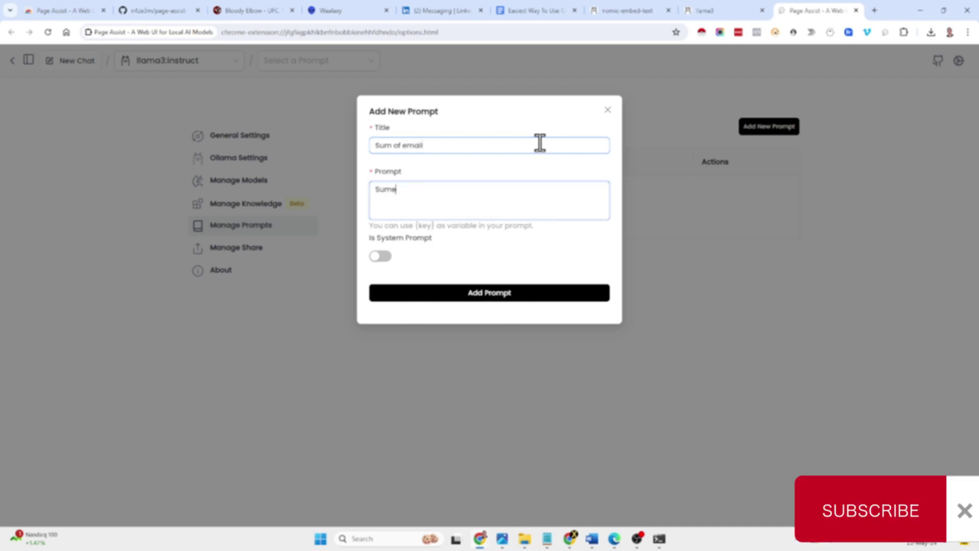
key(BackSpace)
text(merize )
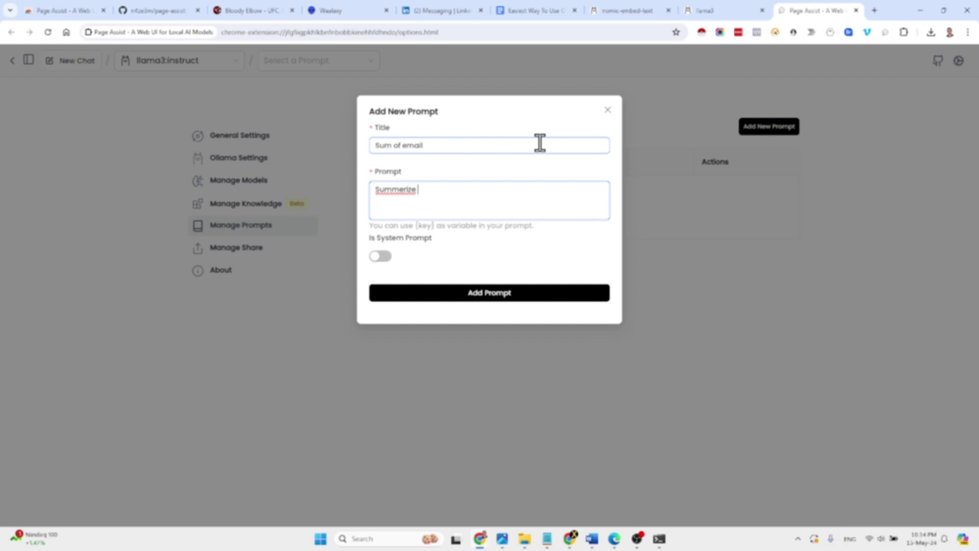
text(the)
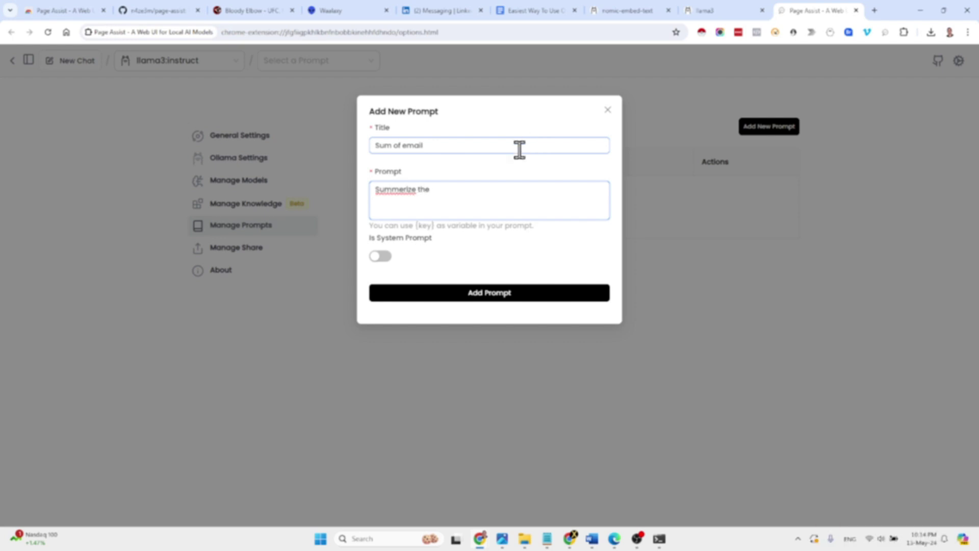
right_click(400, 189)
click(418, 197)
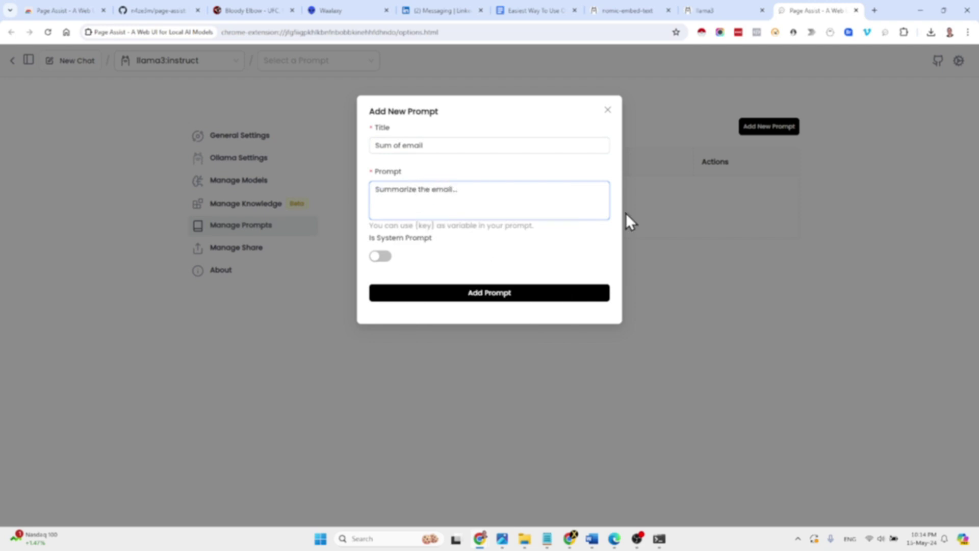
click(497, 293)
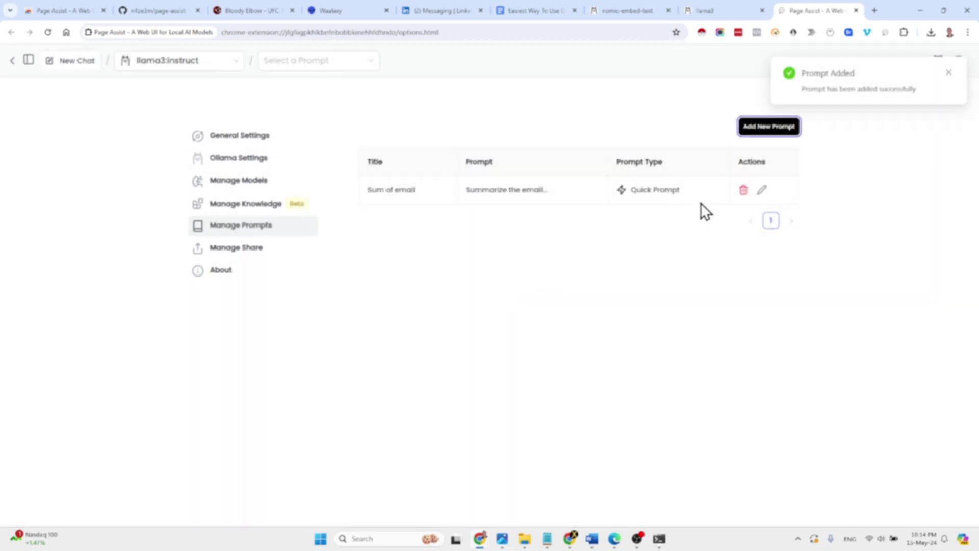
click(80, 64)
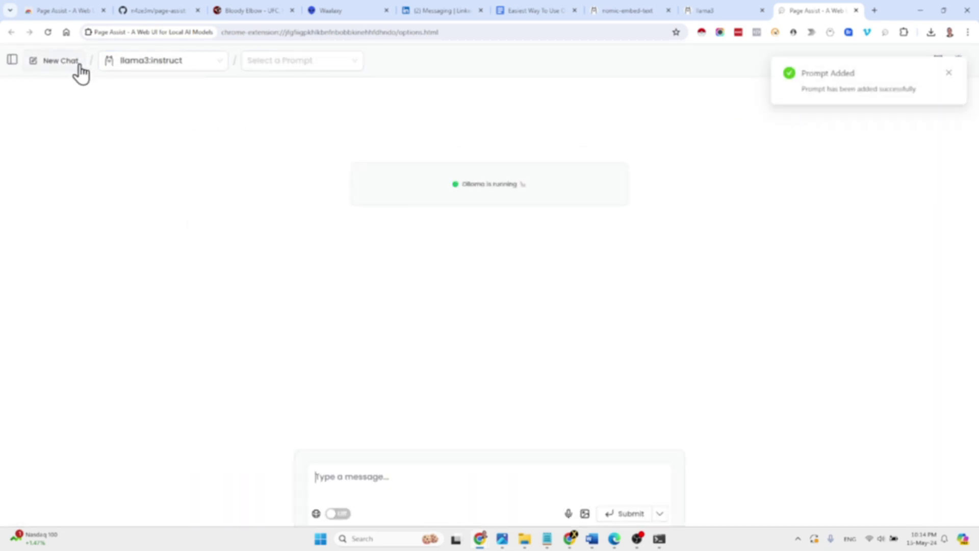
Step: Try the 'Sum of email' prompt, clear the message box, and turn Search Internet on
click(357, 59)
click(324, 84)
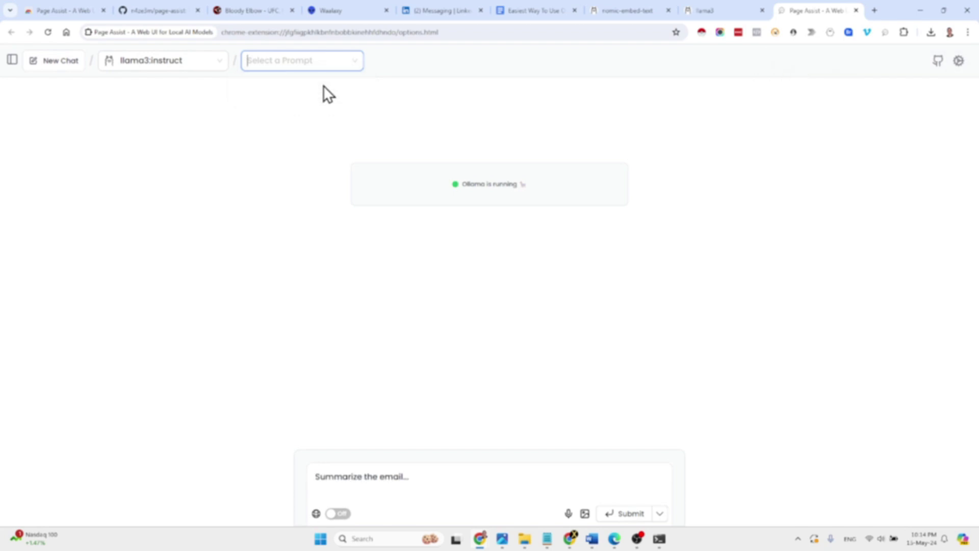
click(419, 478)
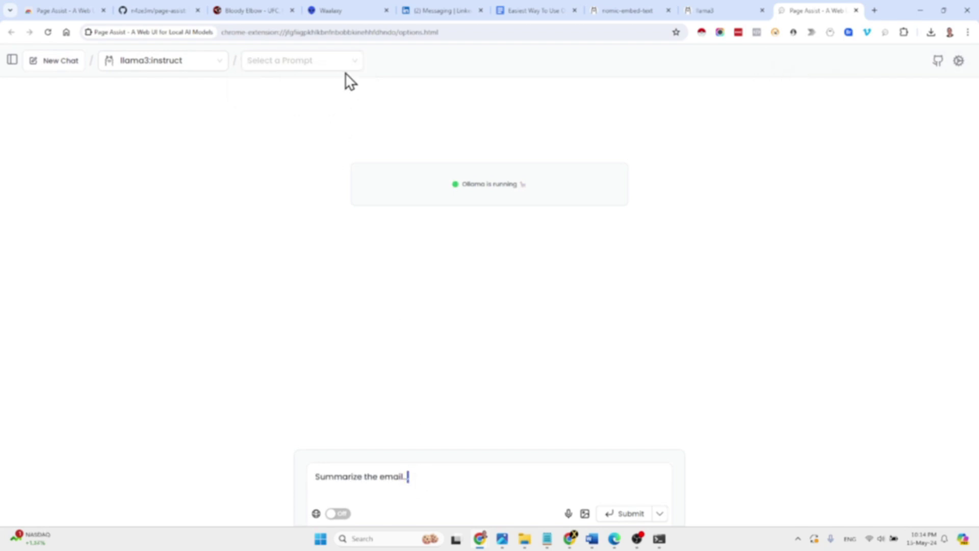
click(331, 60)
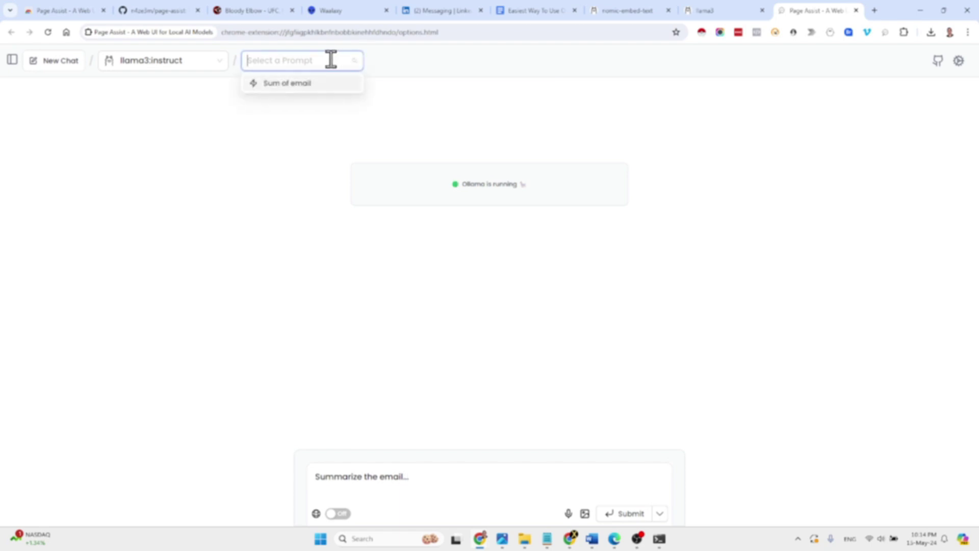
click(429, 483)
key(ctrl+a)
key(BackSpace)
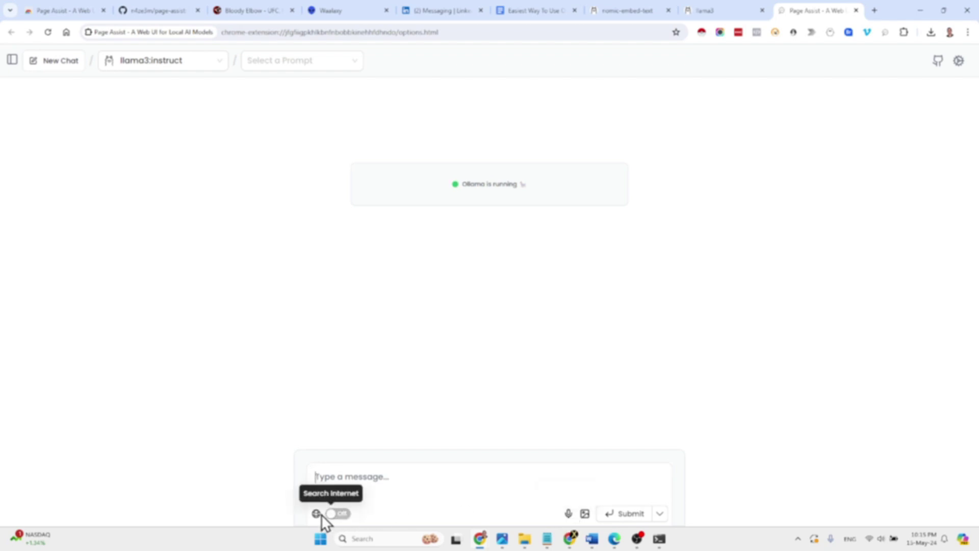
click(338, 514)
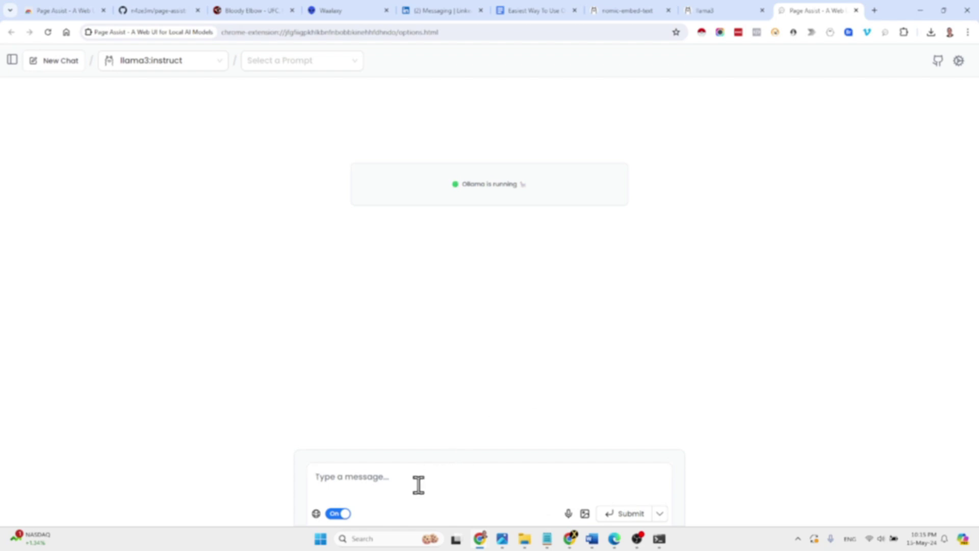
Step: Send a request for a short LinkedIn post about using AI agents in marketing
text(H)
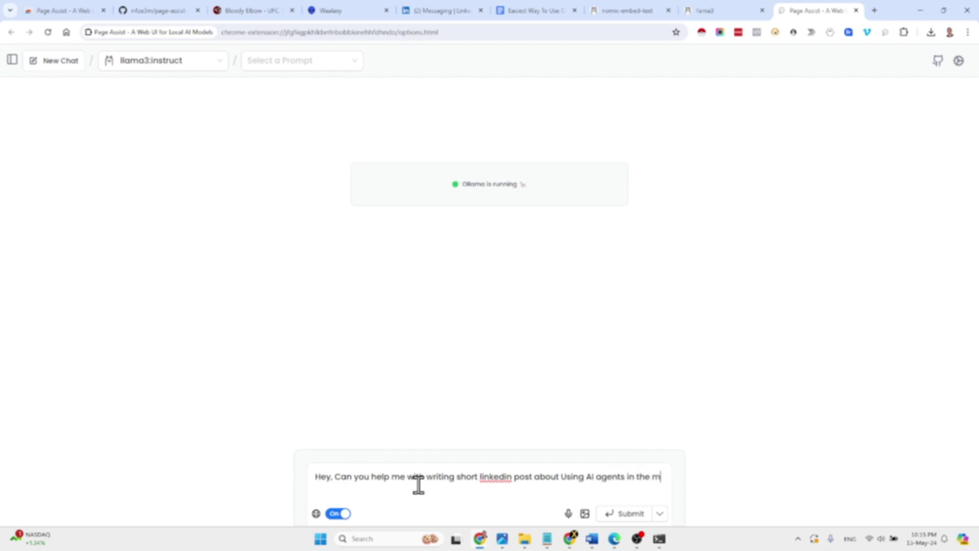
text(rketing?)
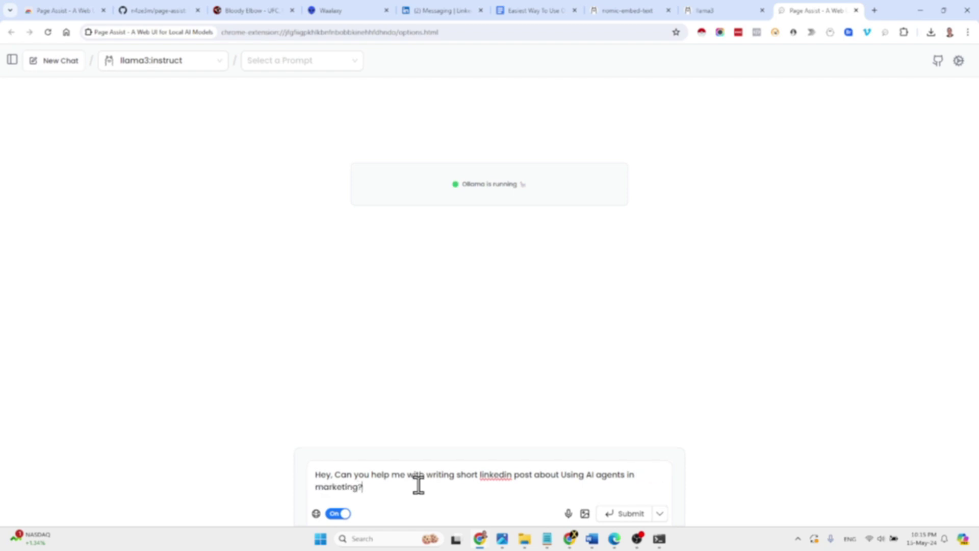
key(Return)
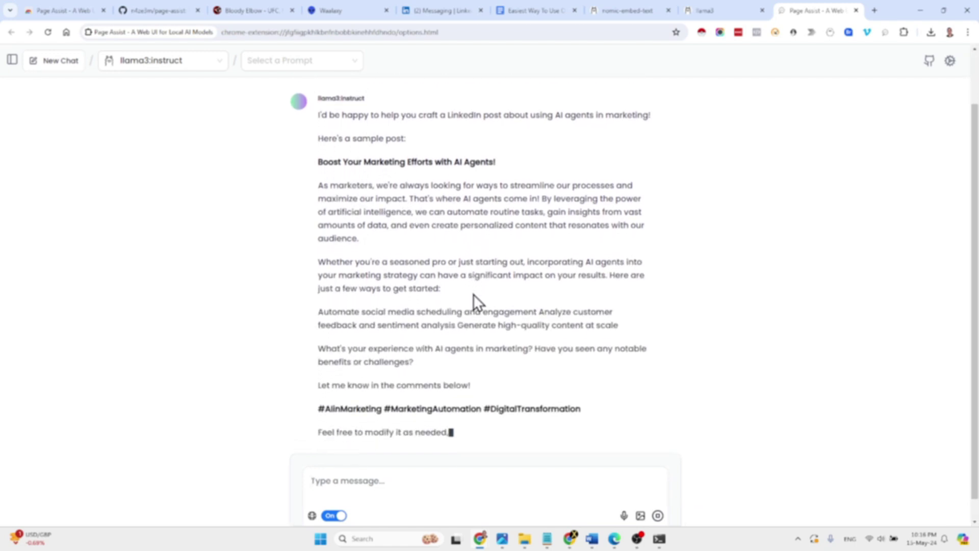
Step: Scroll the chat to review the question and llama3's LinkedIn post with its linkedin.com sources
scroll(541, 192, up, 1)
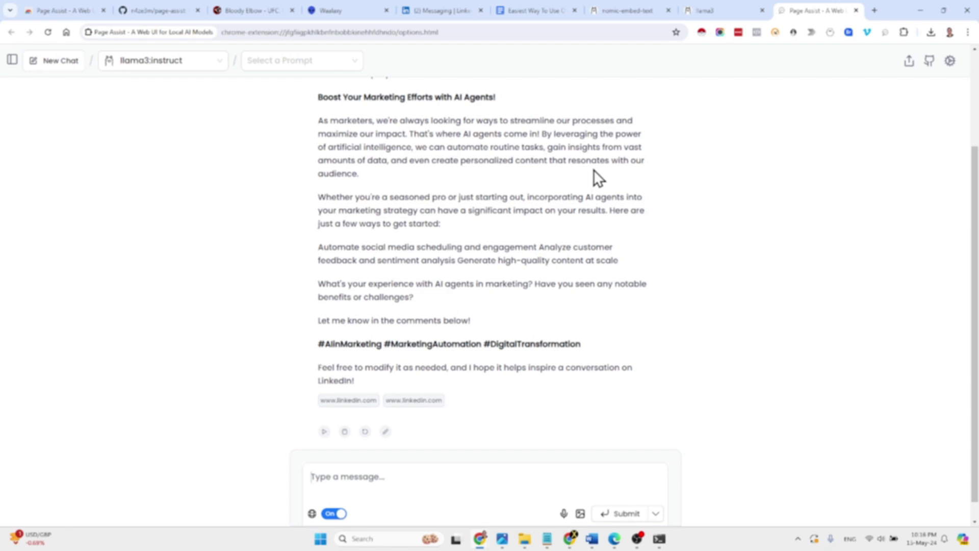
scroll(521, 190, down, 1)
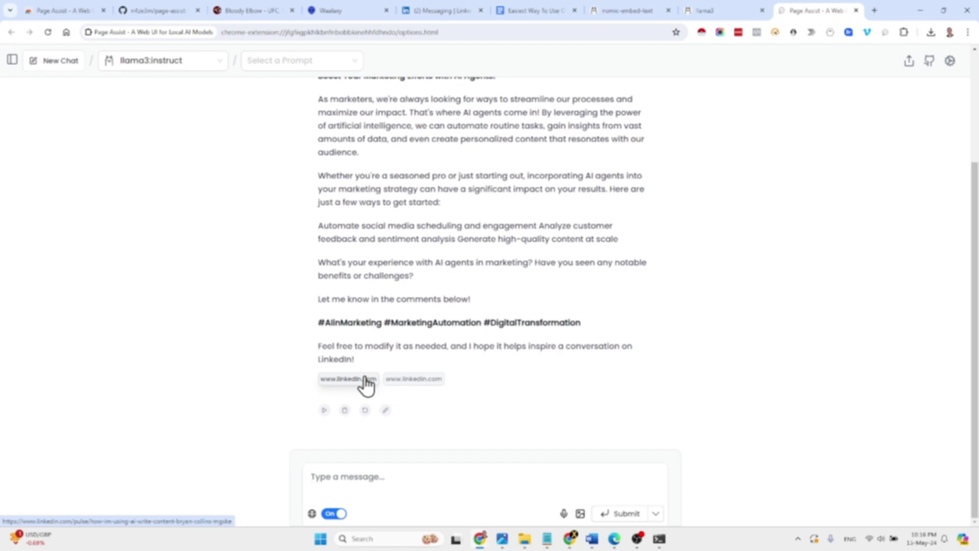
scroll(478, 239, up, 2)
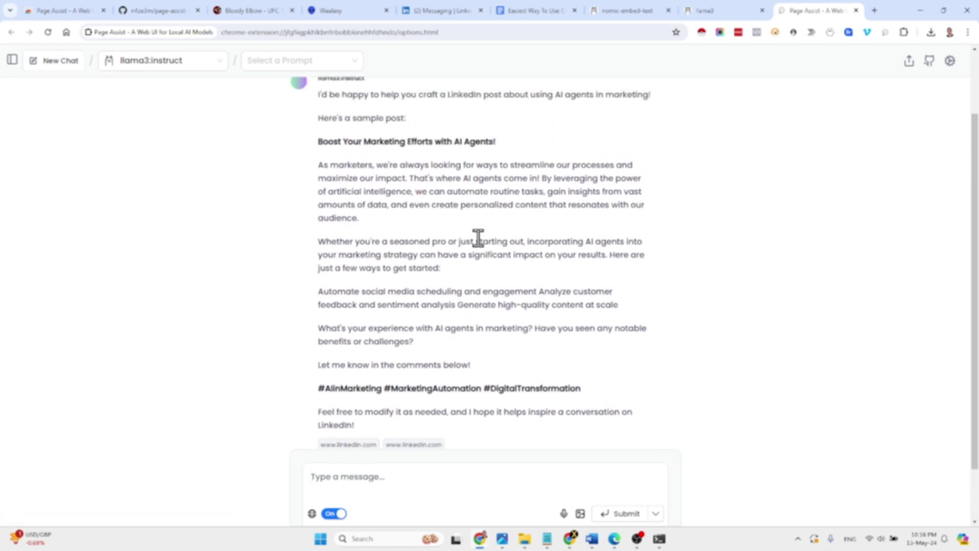
scroll(479, 238, down, 3)
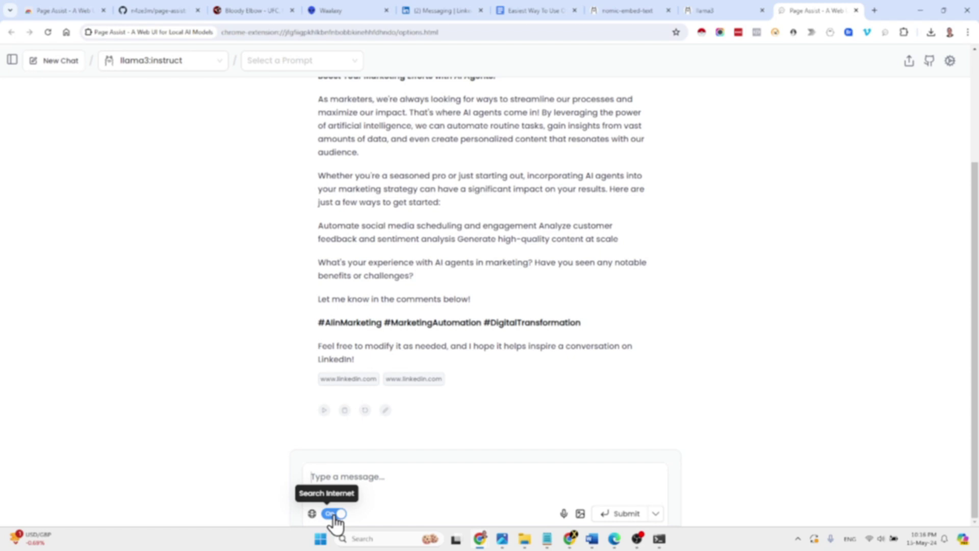
scroll(510, 240, up, 3)
scroll(511, 240, down, 3)
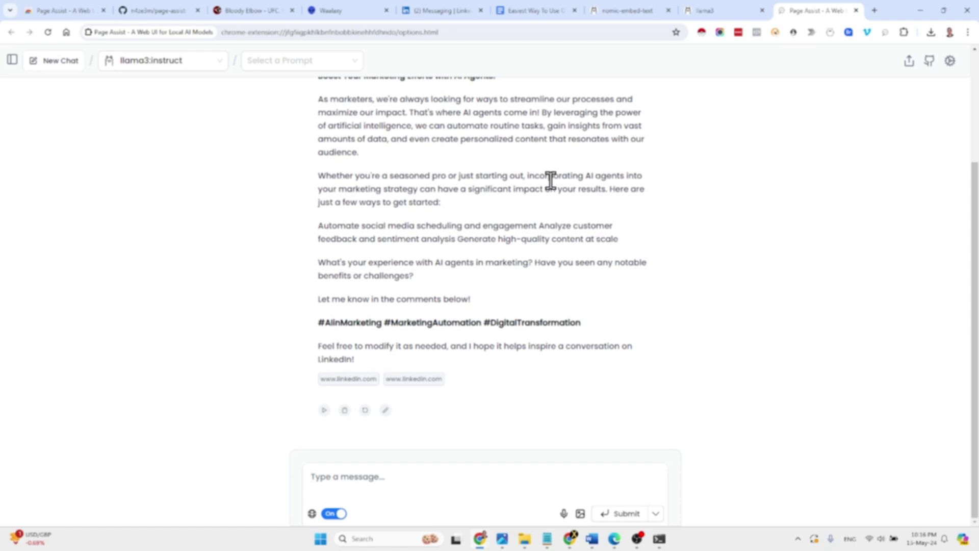
scroll(551, 179, up, 3)
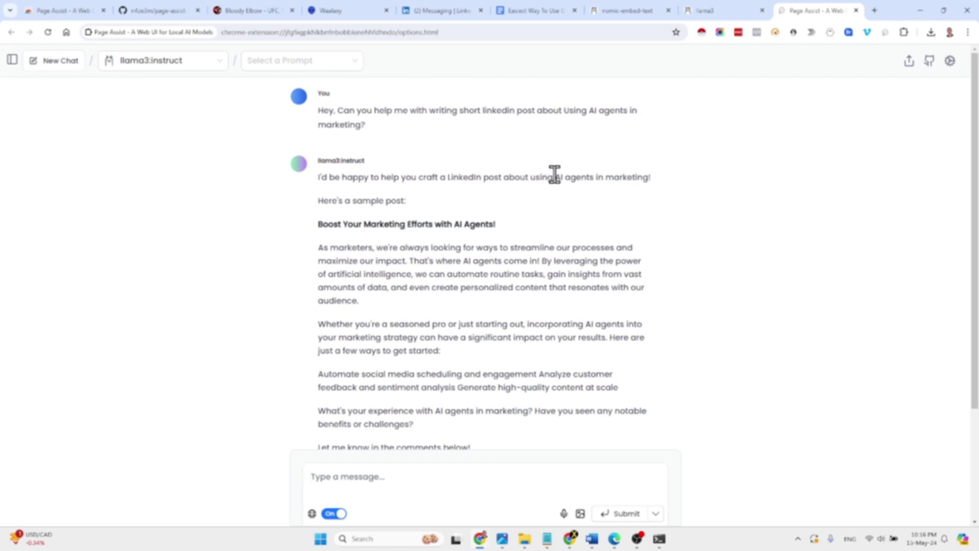
Step: On the Bloody Elbow tab, open Page Assist in a side panel from its toolbar icon
click(262, 10)
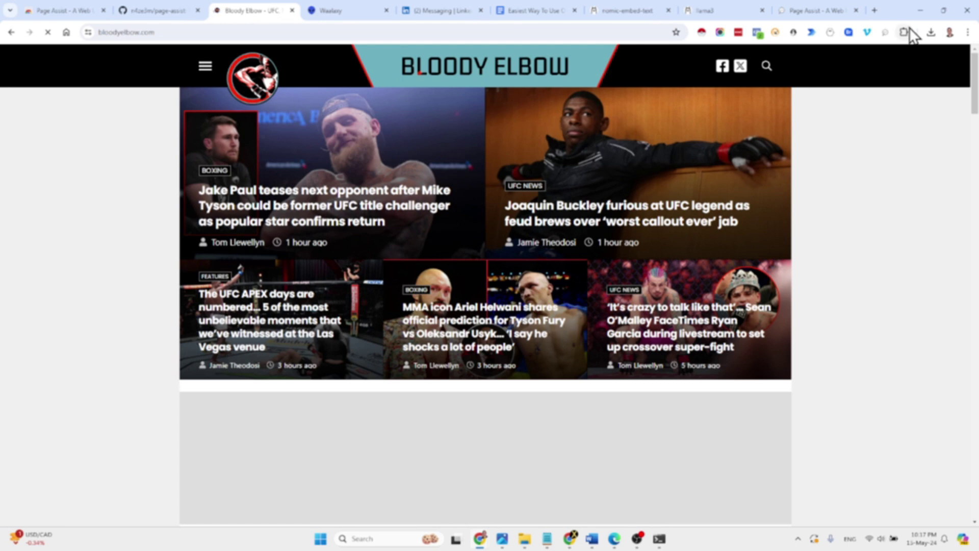
click(887, 32)
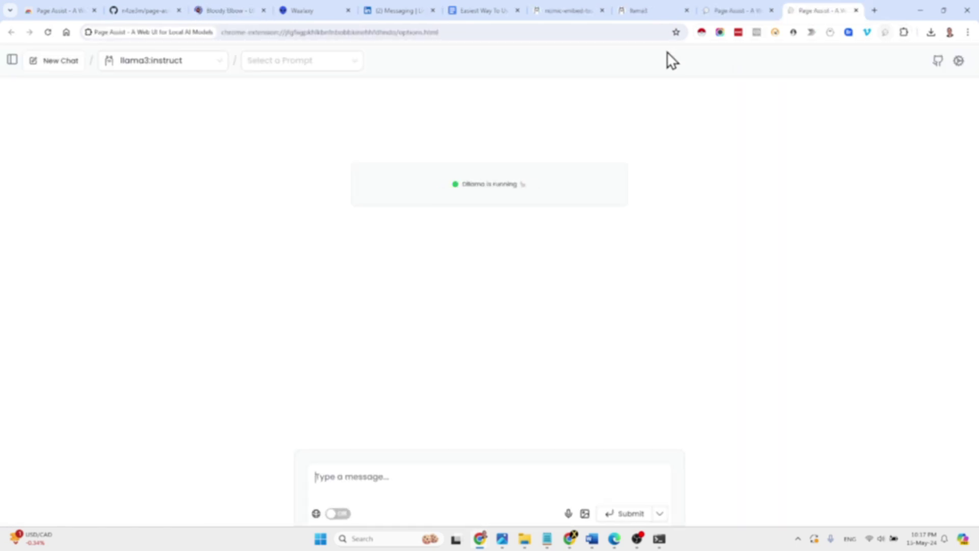
click(192, 2)
click(162, 2)
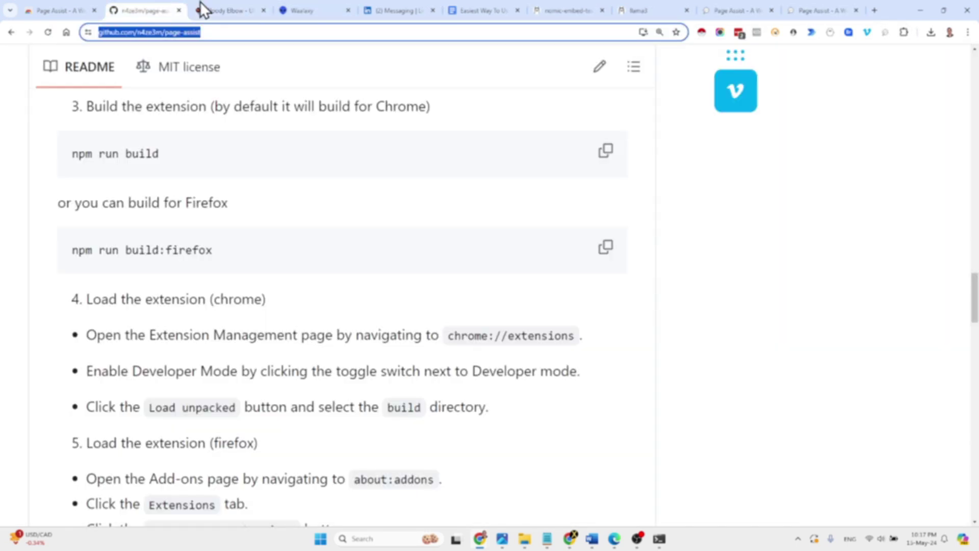
click(244, 1)
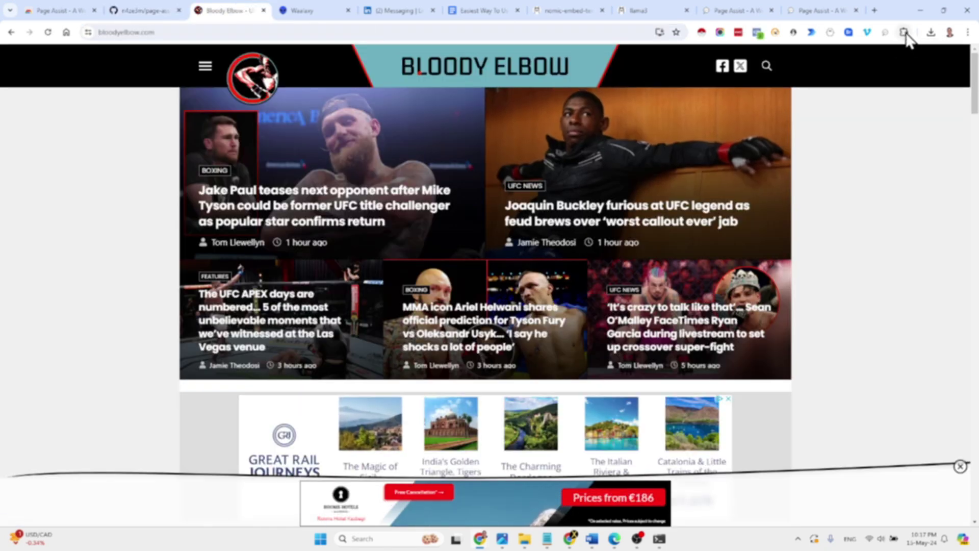
right_click(884, 33)
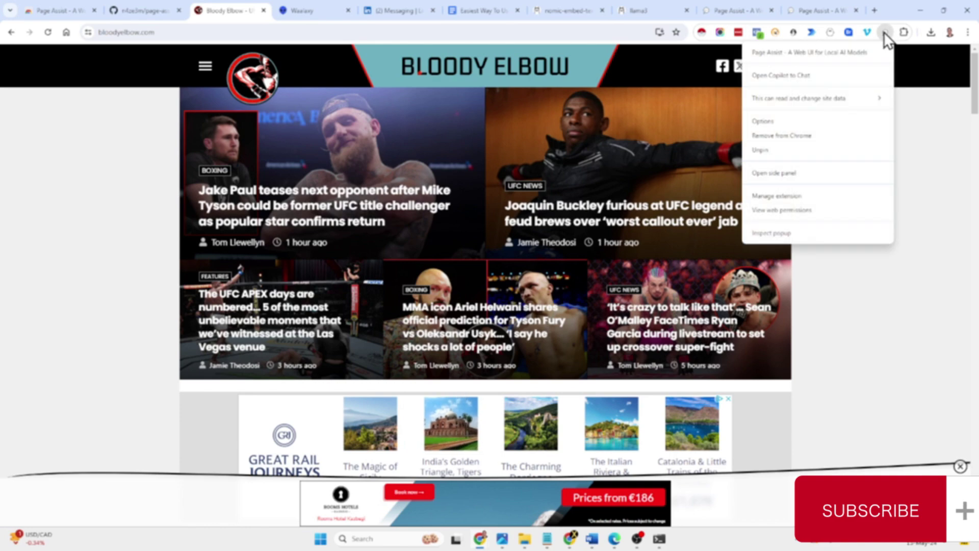
click(804, 174)
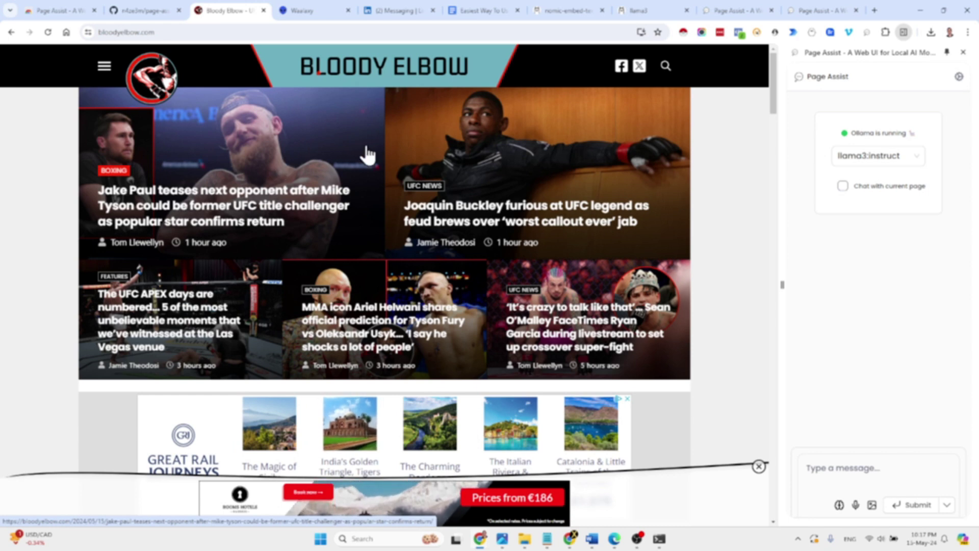
Step: With Chat with current page on, ask 'Who is Tyson Fury fighting?' and get Oleksandr Usyk
click(842, 186)
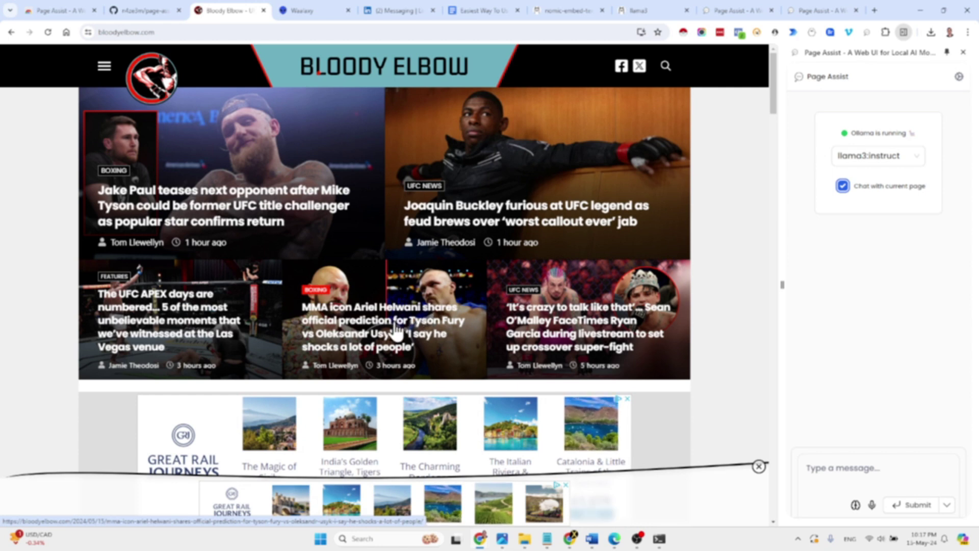
click(869, 482)
text(Who)
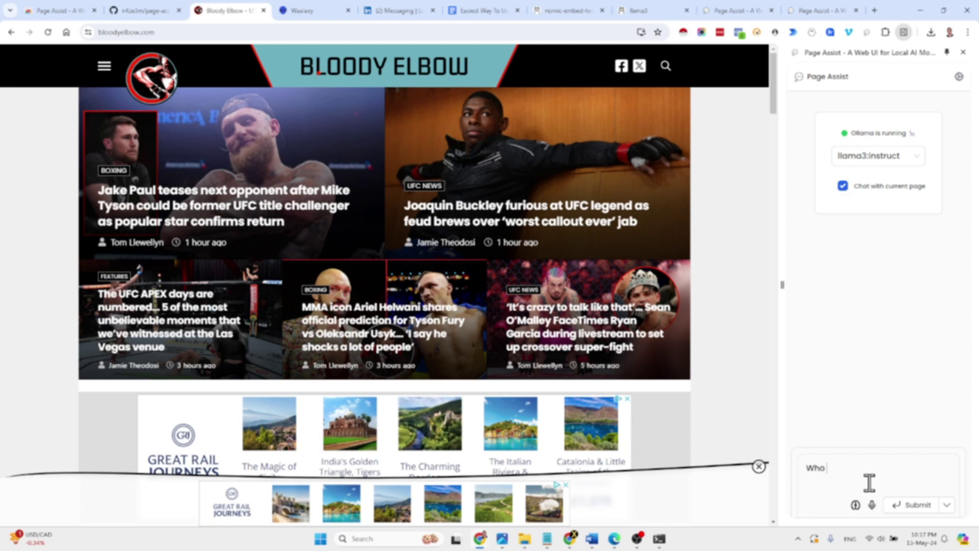
text( is Tyson Fu)
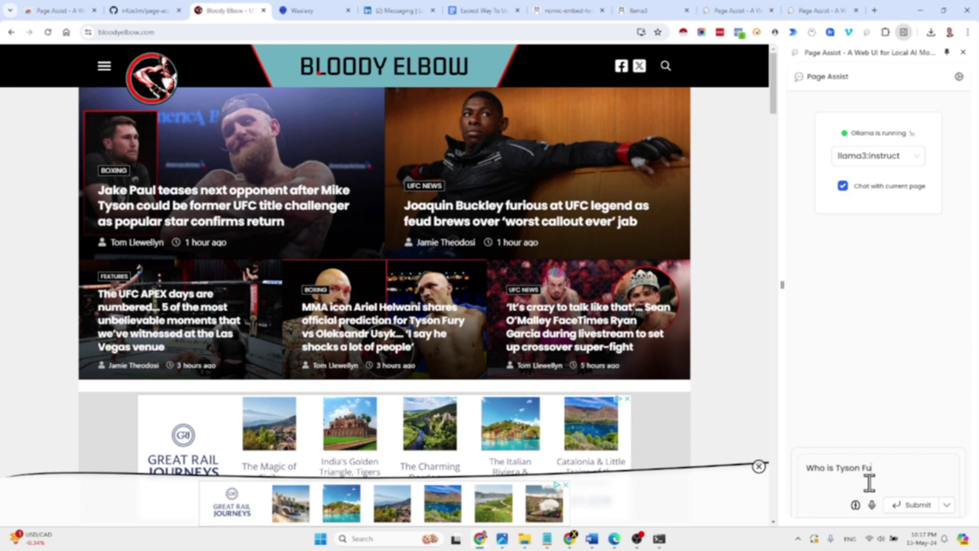
text(ry figh)
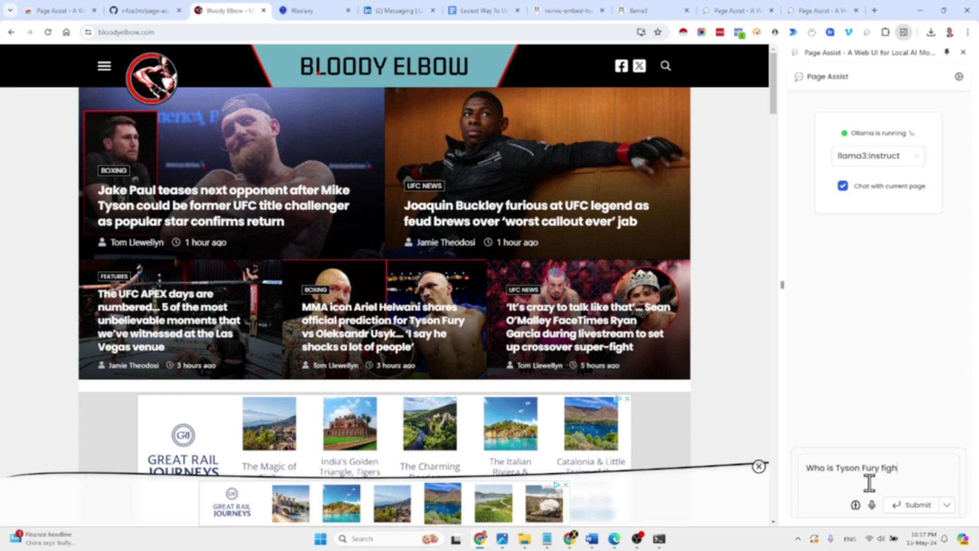
text(ting?)
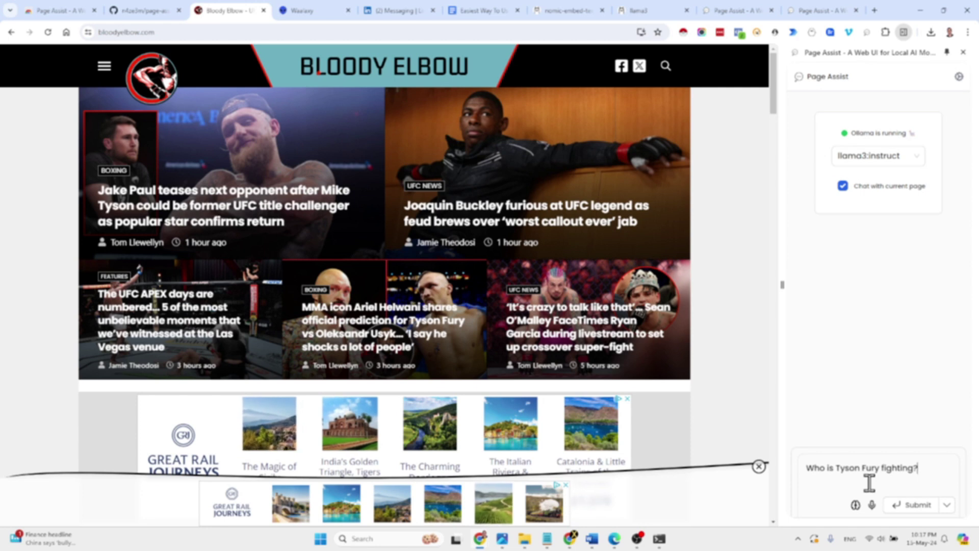
key(Return)
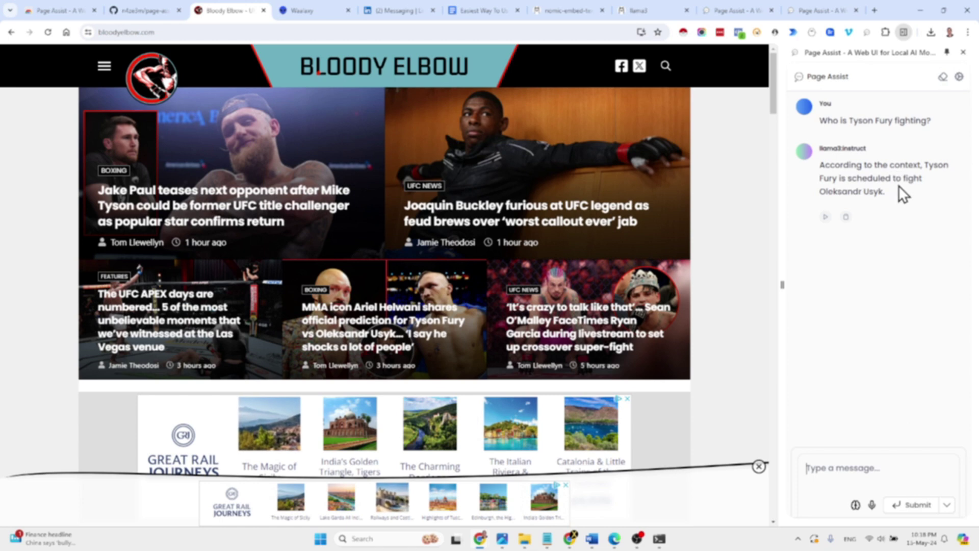
double_click(856, 193)
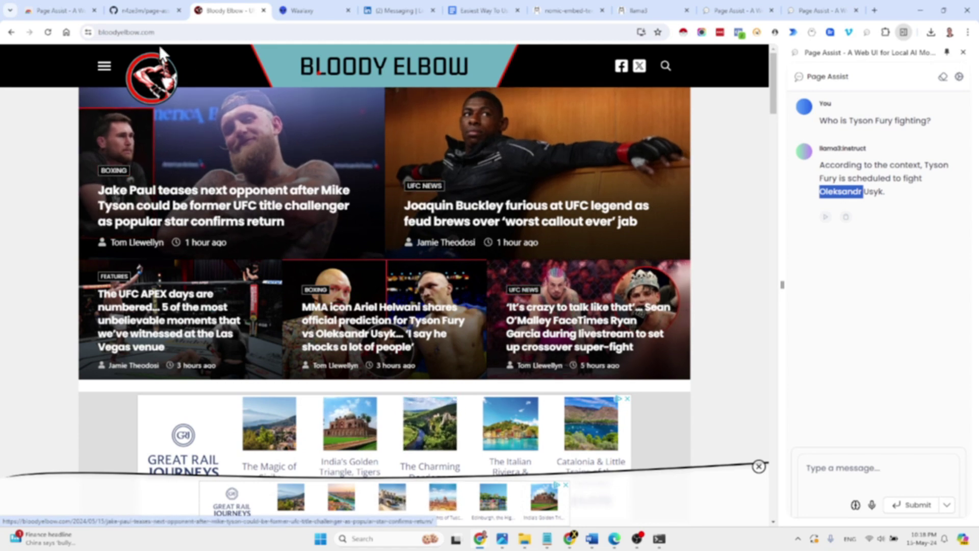
click(163, 10)
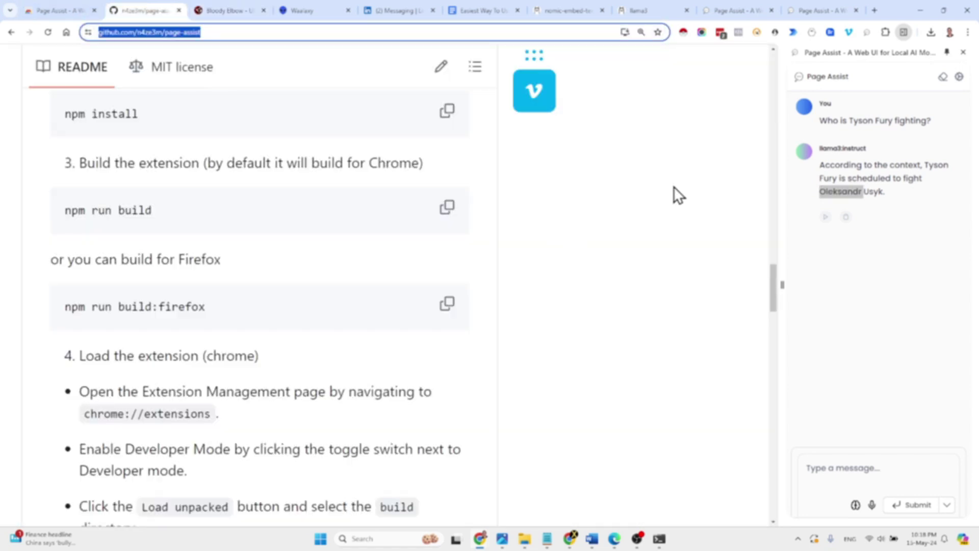
scroll(674, 187, up, 10)
scroll(674, 186, up, 10)
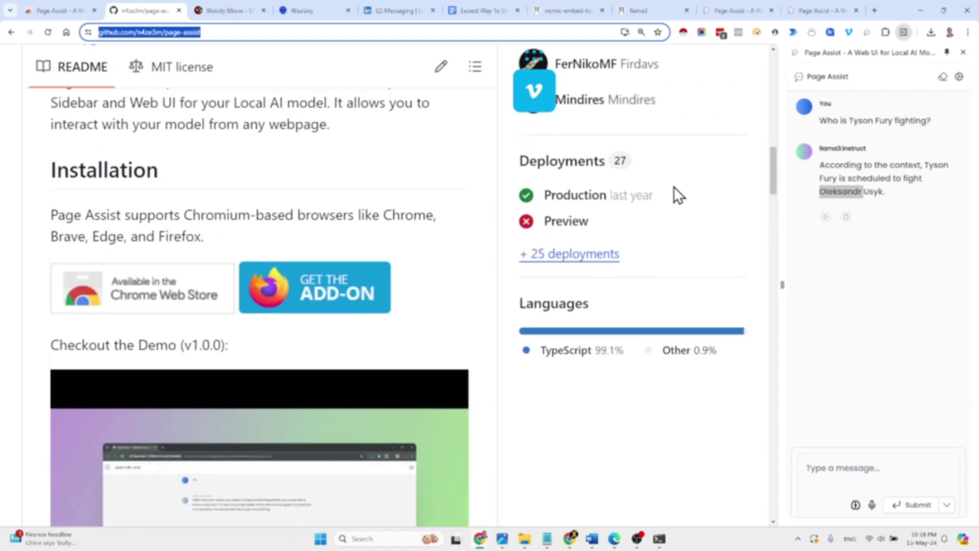
scroll(674, 185, down, 10)
scroll(674, 187, down, 12)
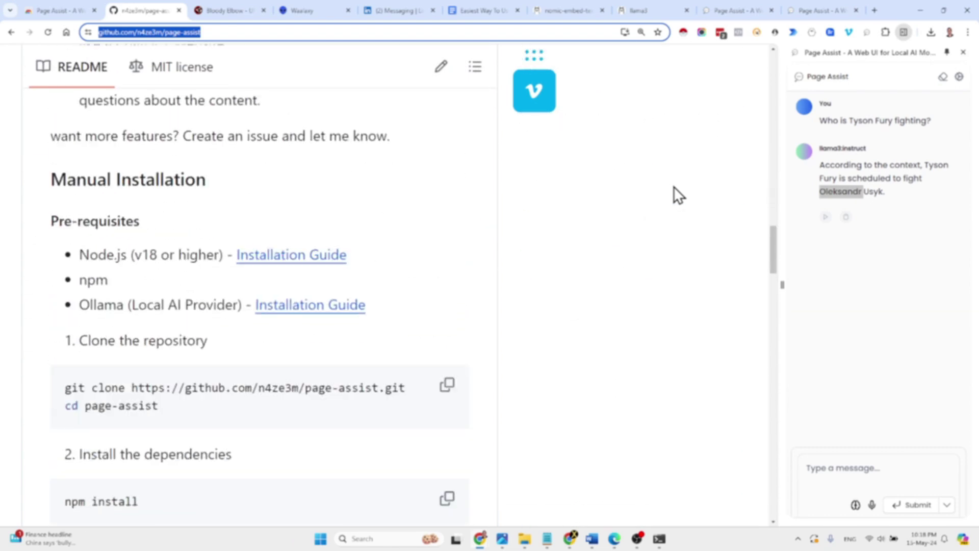
scroll(674, 186, down, 10)
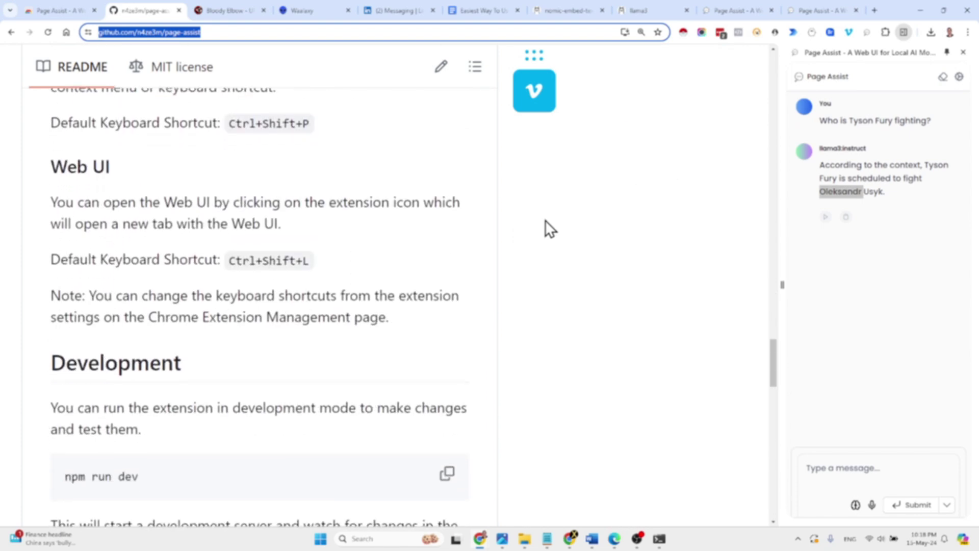
scroll(546, 227, down, 5)
scroll(327, 400, down, 6)
scroll(326, 398, down, 1)
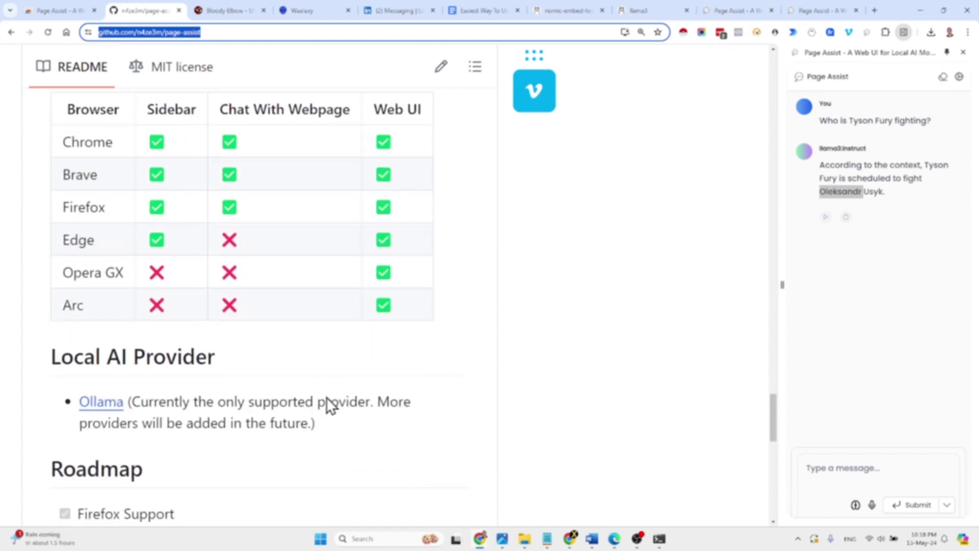
scroll(517, 325, up, 20)
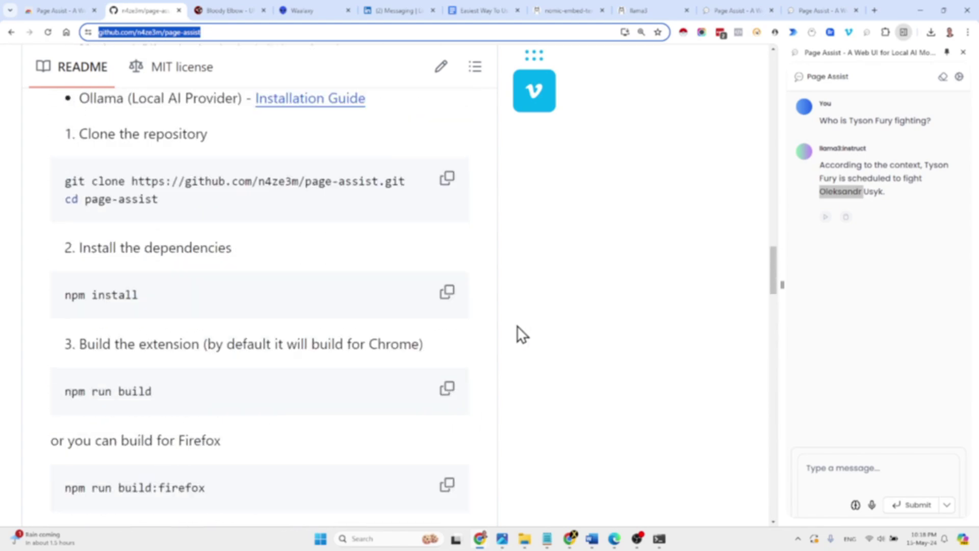
scroll(517, 325, up, 8)
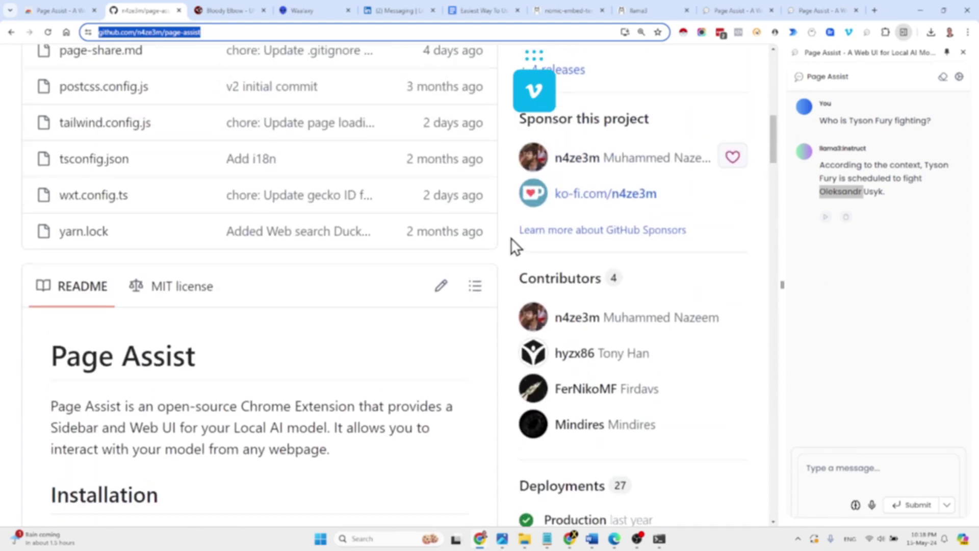
scroll(504, 237, up, 15)
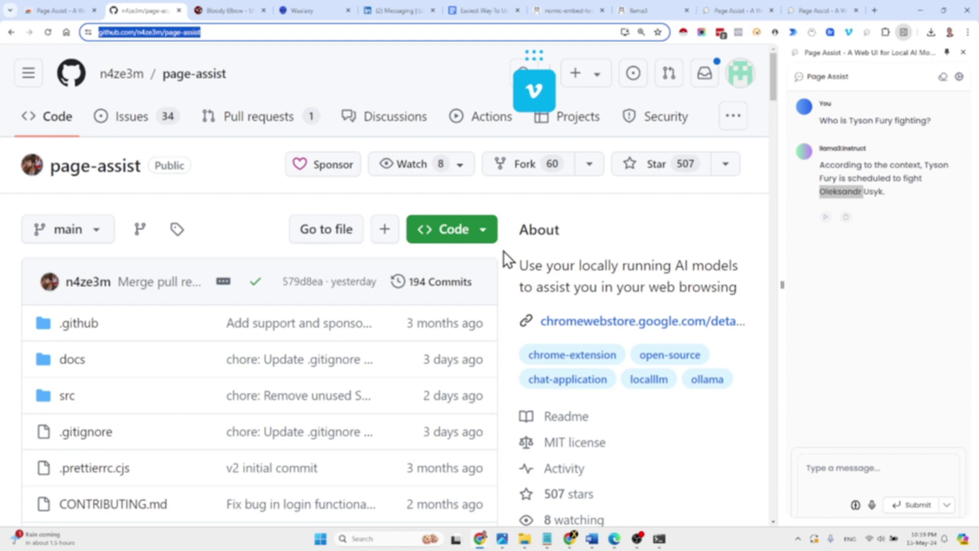
Step: Set the page-assist repository's Watch notifications to All Activity
scroll(511, 263, down, 6)
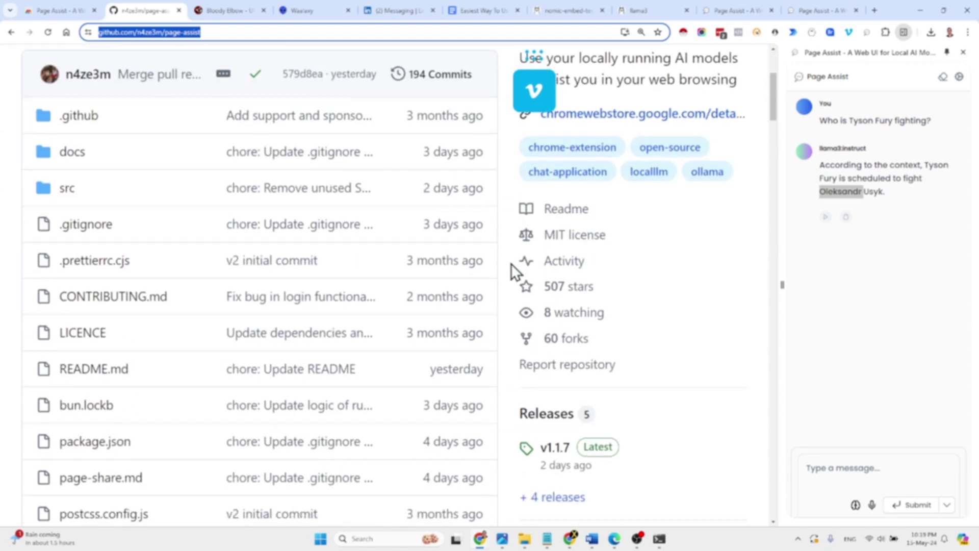
scroll(511, 263, up, 6)
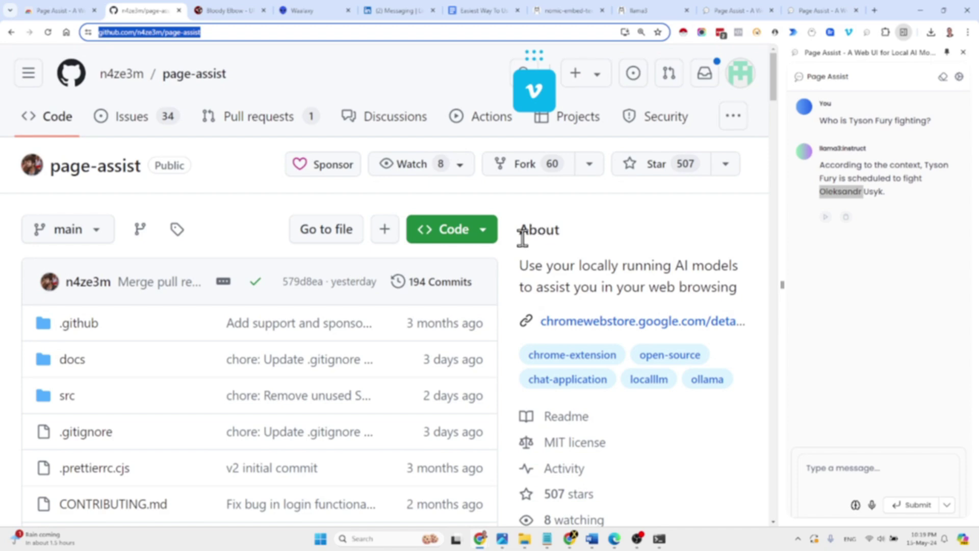
click(456, 165)
click(452, 307)
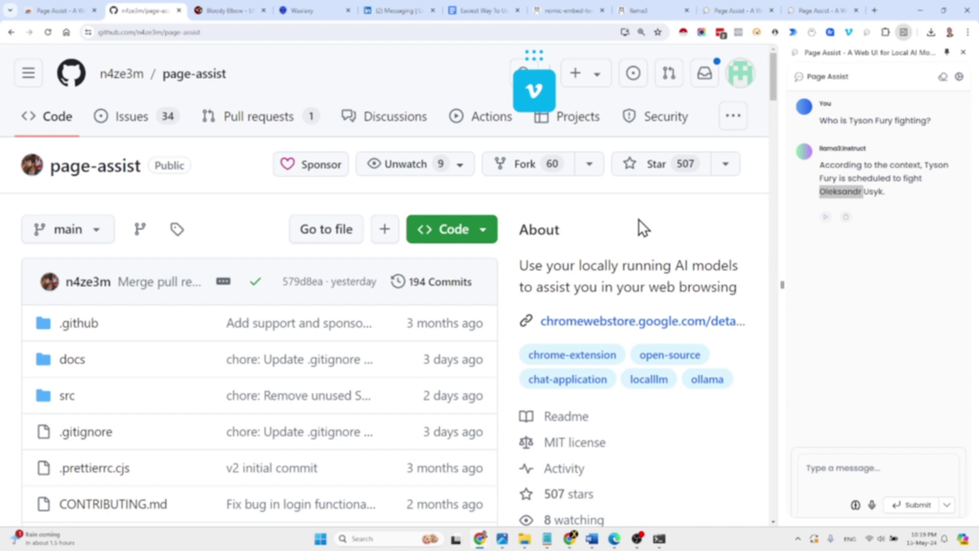
scroll(638, 219, down, 5)
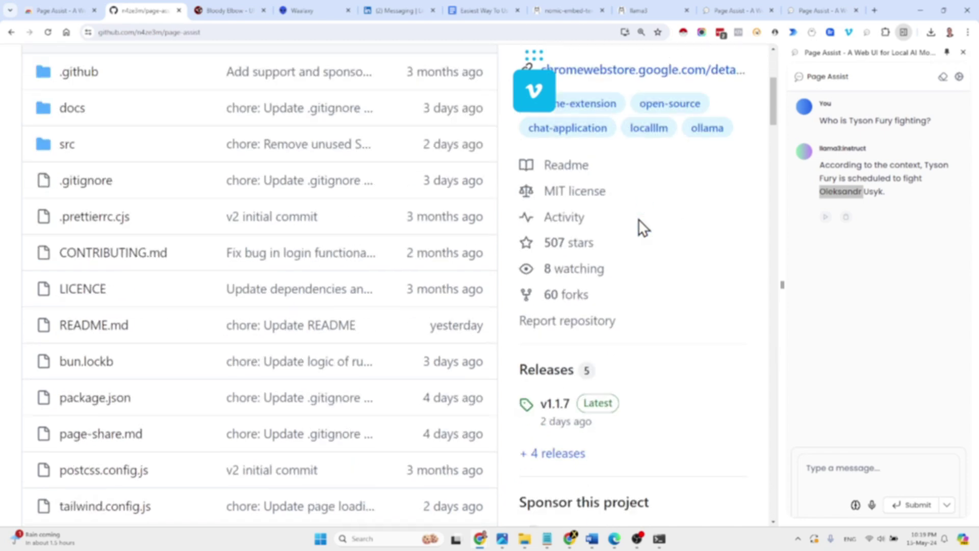
scroll(639, 219, down, 3)
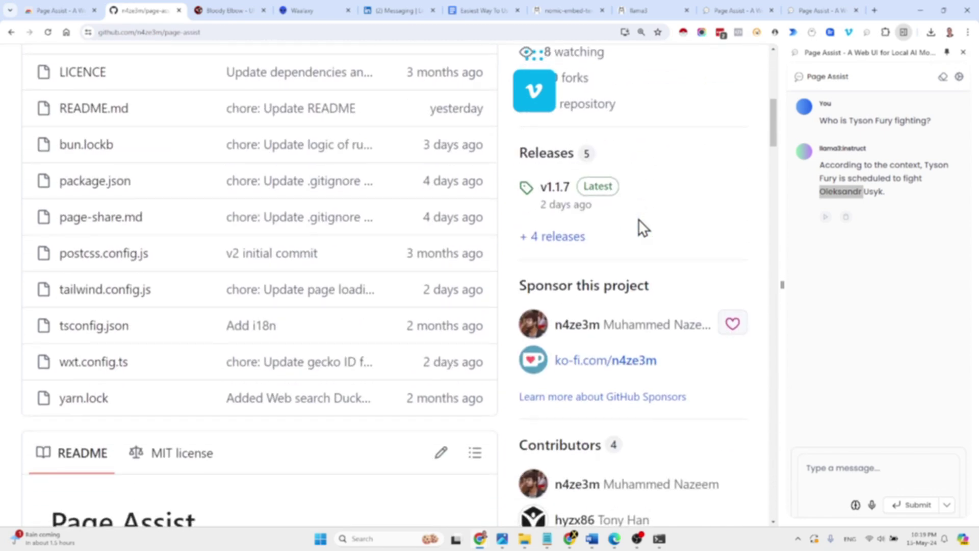
scroll(638, 218, up, 8)
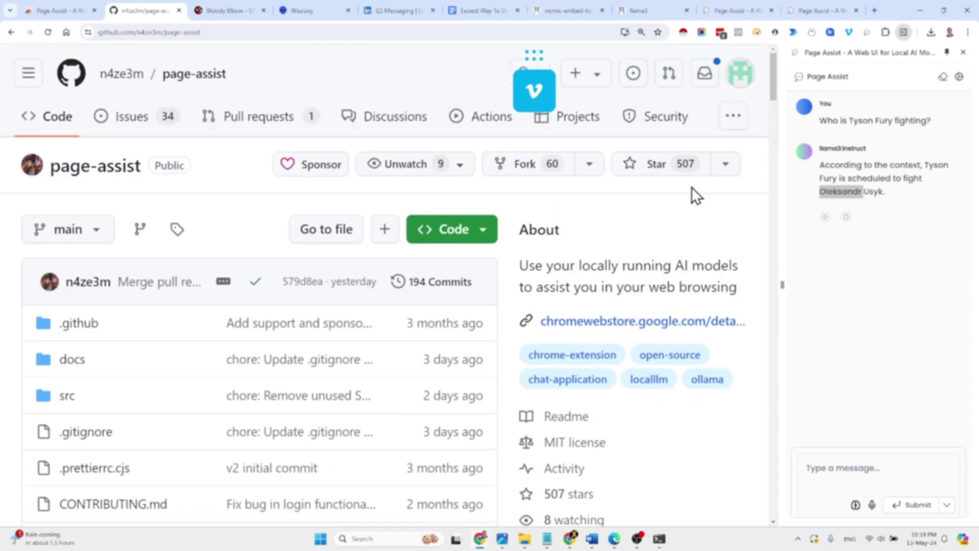